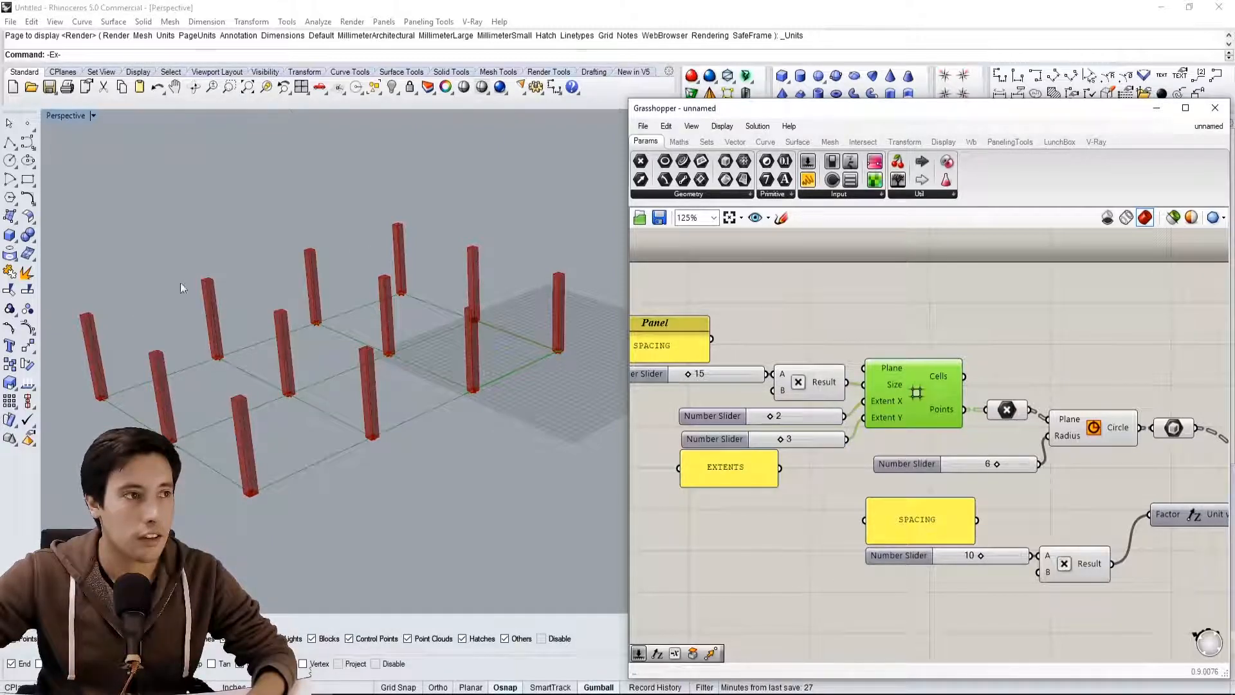
Add a Move component and connect the grid component's Cells output to its Geometry input
right_click_drag(984, 337, 900, 365)
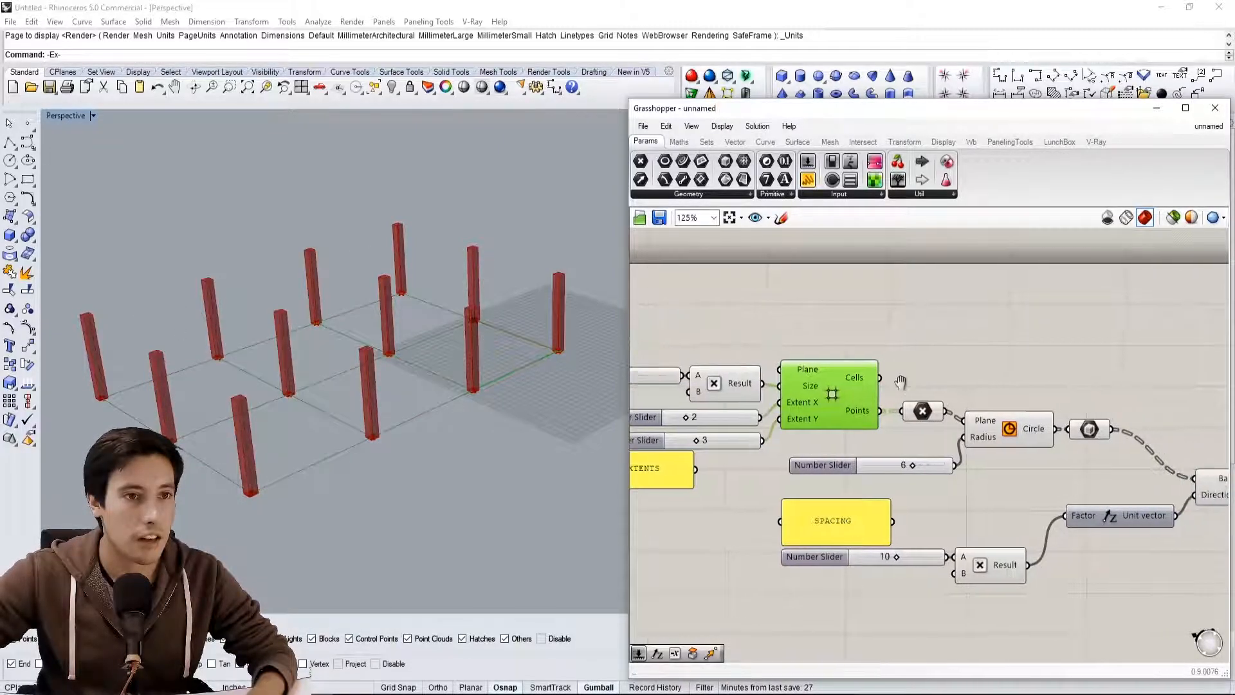
scroll(933, 379, "up", 1)
double_click(950, 374)
type("MOVE")
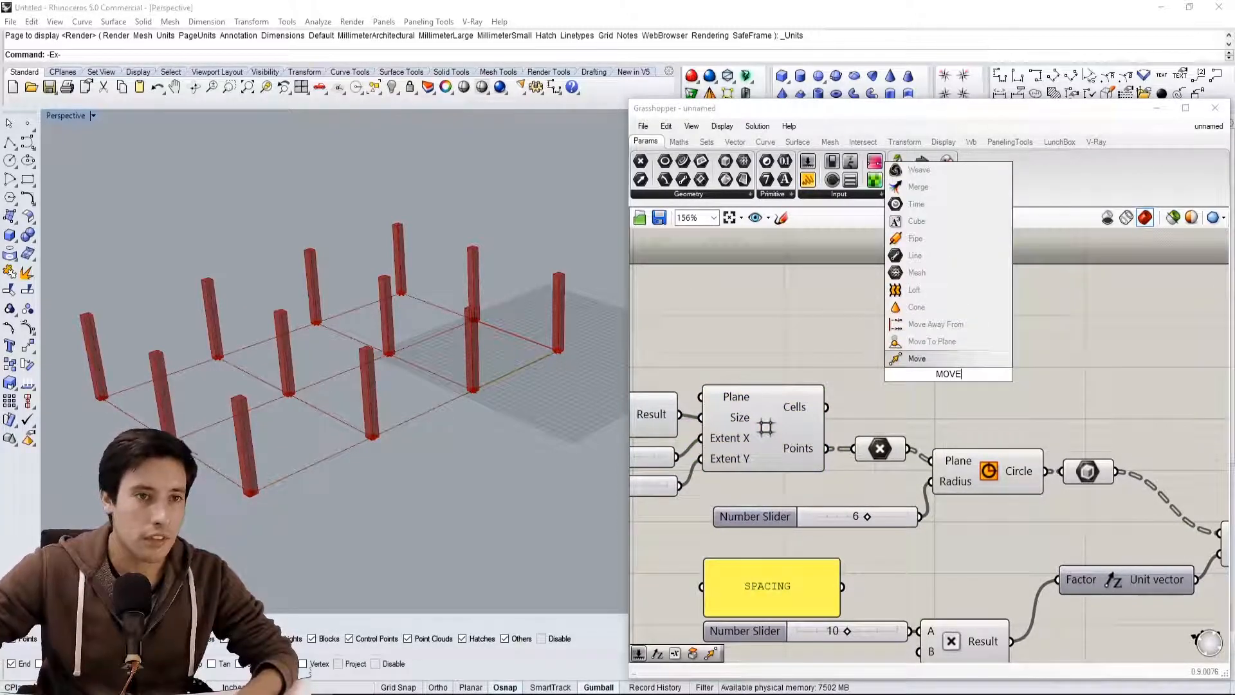
key("Return")
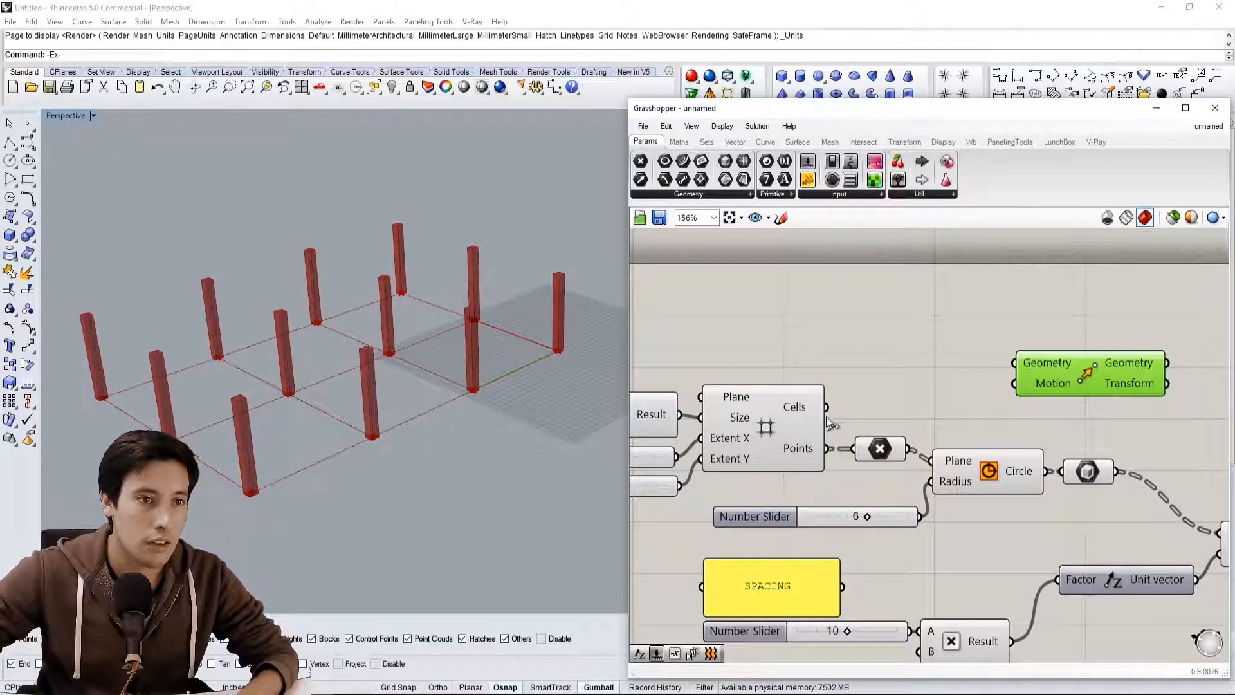
left_click(820, 437)
left_click_drag(826, 406, 1015, 363)
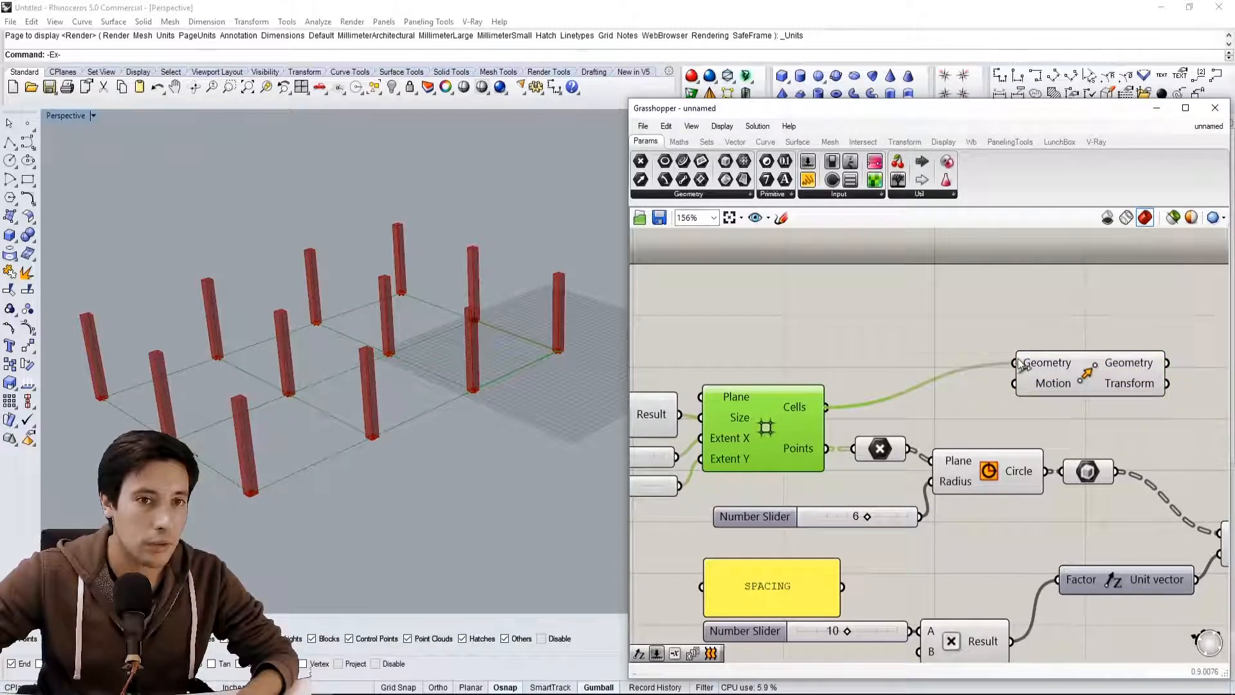
Place the Move component beyond the Extrusion and connect the Unit vector output to its Motion input
scroll(1073, 369, "down", 4)
right_click_drag(1073, 368, 901, 375)
left_click_drag(890, 364, 1081, 410)
scroll(1061, 417, "up", 2)
right_click_drag(1061, 417, 1069, 443)
left_click_drag(1093, 424, 1036, 378)
left_click(829, 520)
right_click_drag(830, 521, 853, 530)
right_click_drag(634, 483, 652, 482)
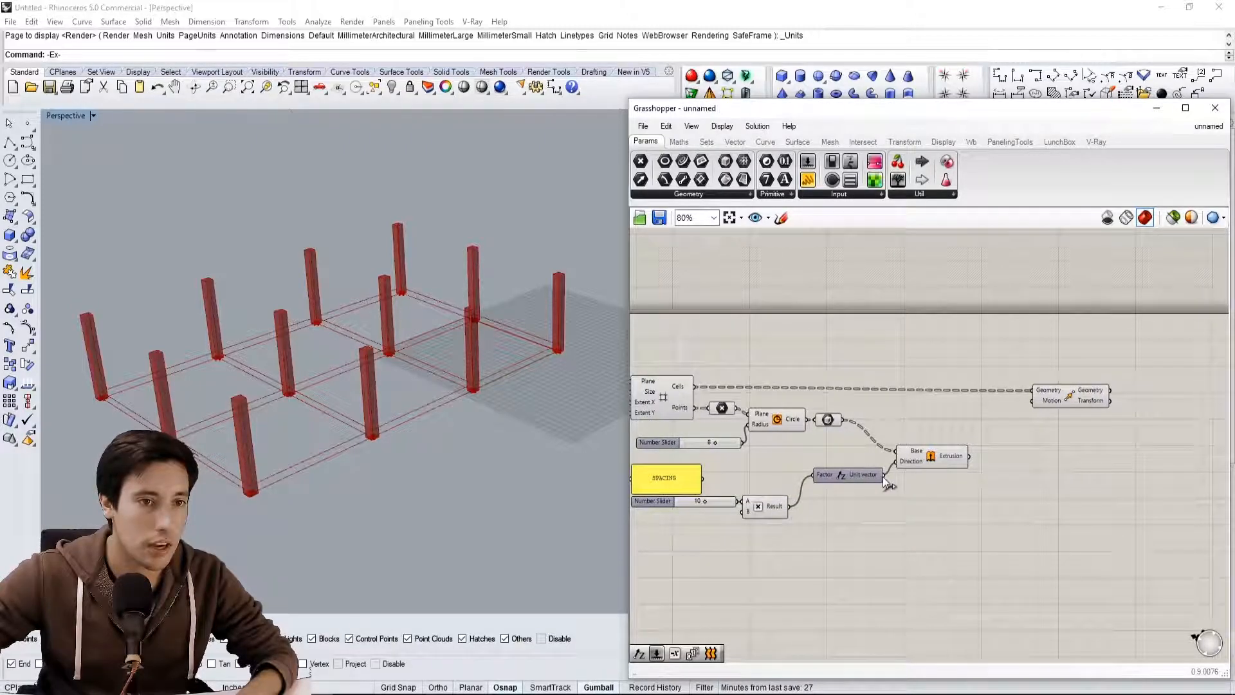
left_click_drag(882, 477, 1072, 393)
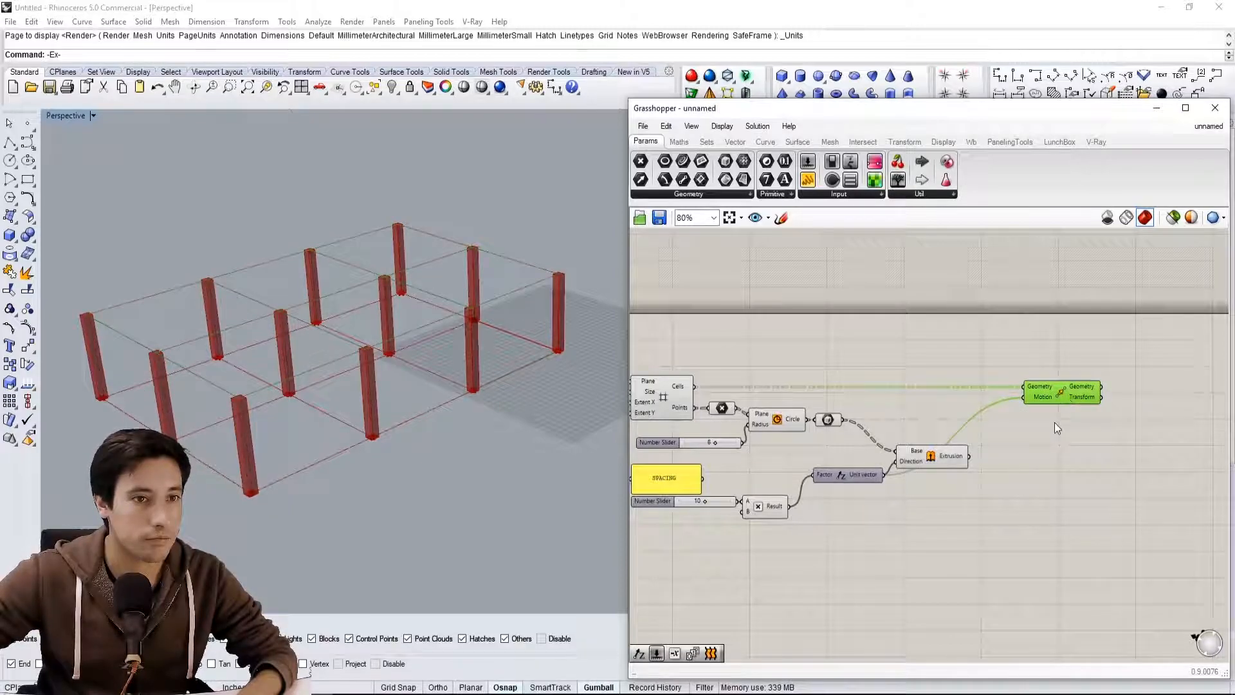
left_click(1056, 420)
Turn off the preview of the grid, point and circle components
right_click_drag(811, 389, 863, 404)
left_click_drag(760, 368, 713, 454)
middle_click(761, 359)
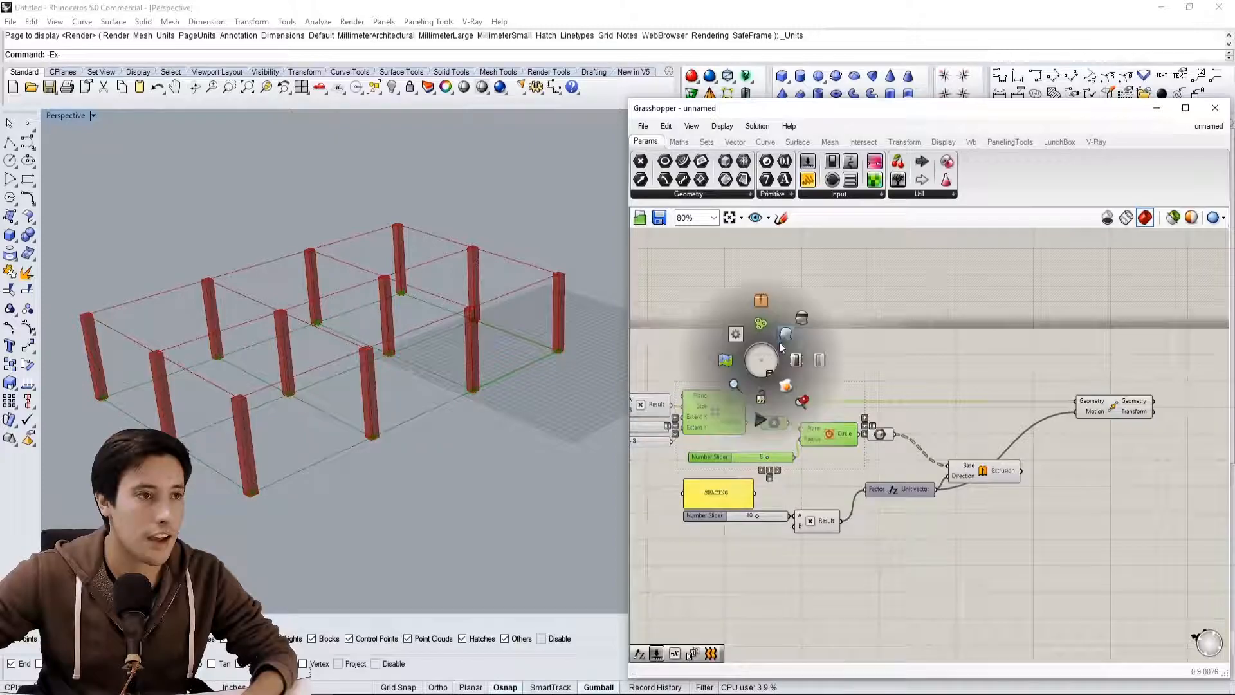
left_click(801, 318)
Examine the columns and the raised grid lines in the perspective view from several angles
scroll(494, 289, "up", 4)
right_click_drag(490, 312, 463, 347)
right_click_drag(227, 457, 314, 433, "shift")
scroll(277, 515, "up", 4)
scroll(276, 513, "down", 3)
right_click_drag(264, 507, 294, 390, "shift")
scroll(198, 392, "down", 4)
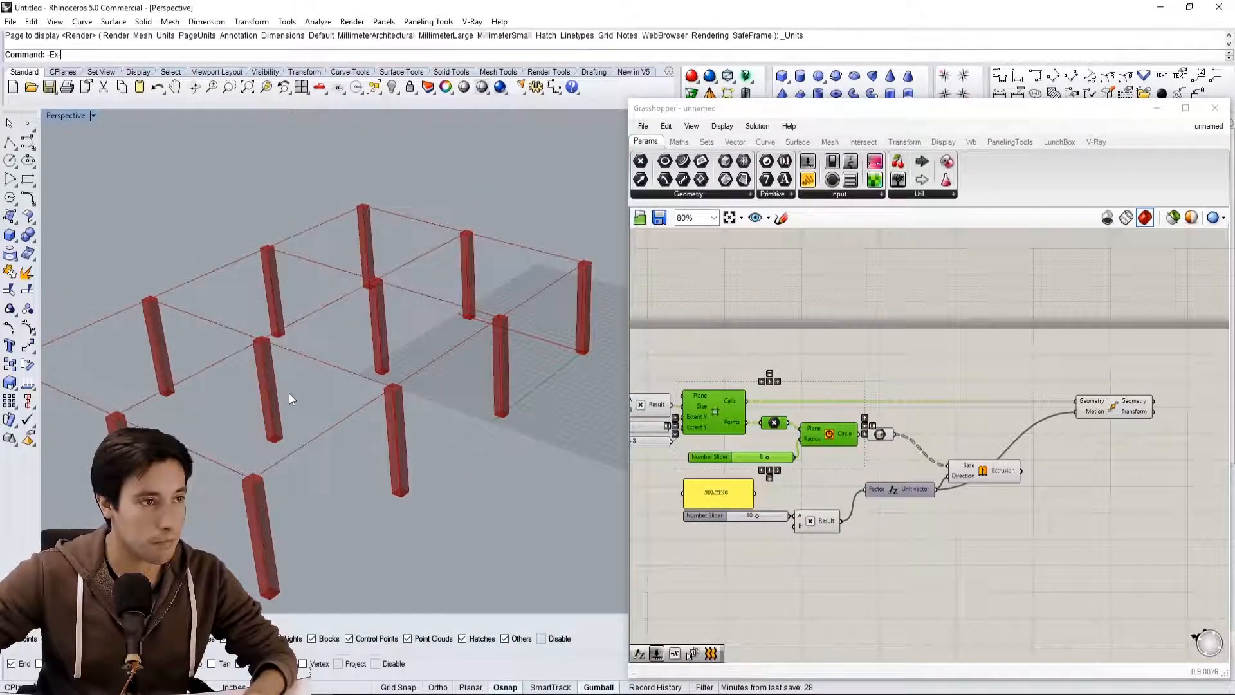
scroll(294, 390, "up", 3)
Reposition the Move component closer to the grid, just above the Extrusion component
left_click_drag(1107, 405, 1014, 409)
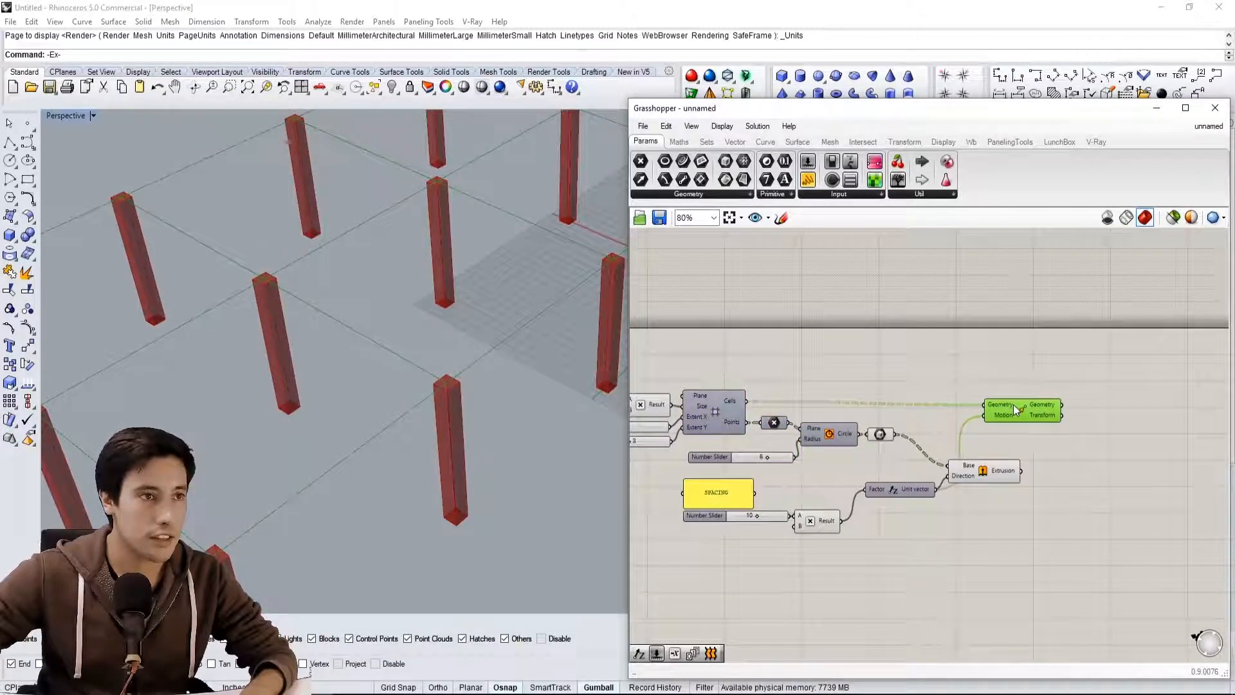
scroll(308, 336, "down", 3)
right_click_drag(310, 340, 313, 352)
scroll(1028, 376, "up", 2)
left_click_drag(1014, 419, 982, 414)
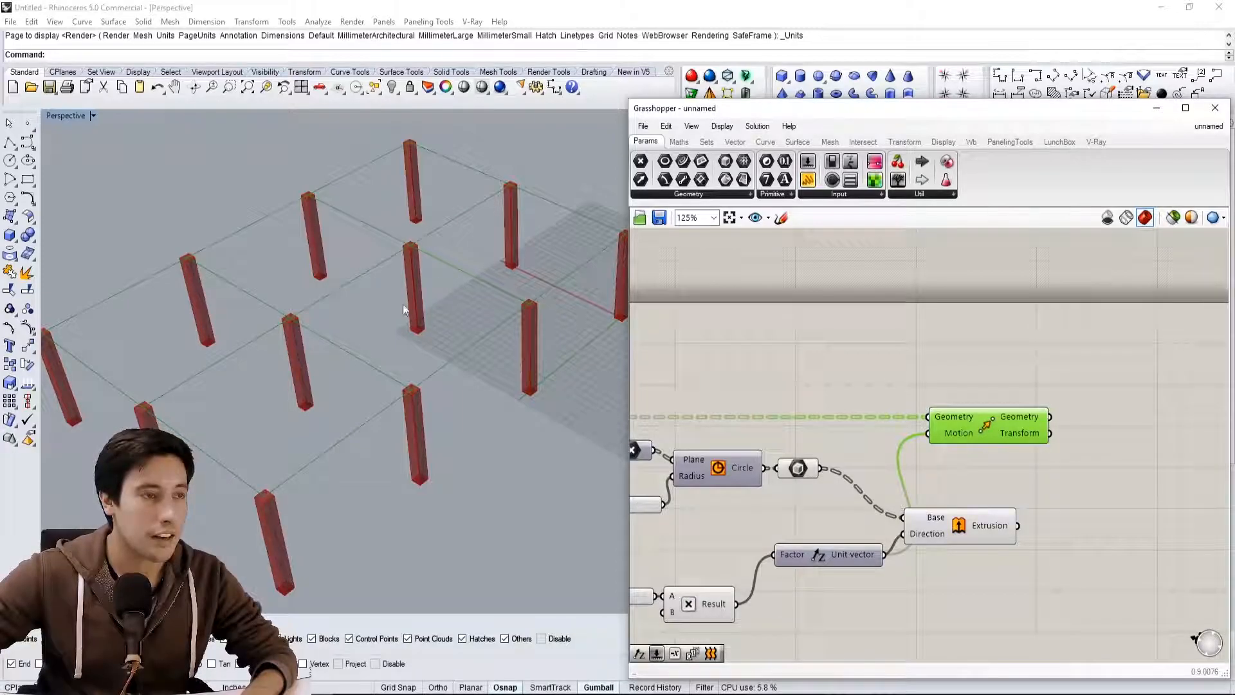
right_click_drag(1079, 390, 1046, 375)
left_click(1045, 376)
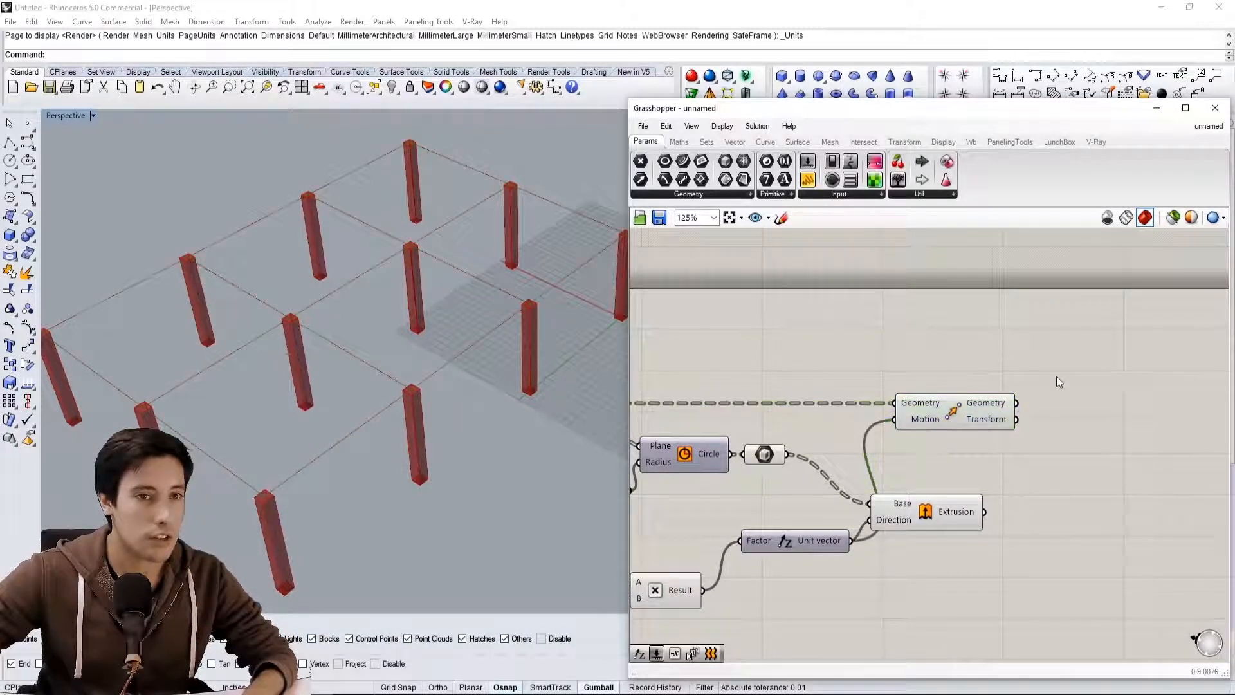
Add a curve Offset component and connect the Move component's Geometry output to its Curve input
double_click(1046, 376)
type("OFF")
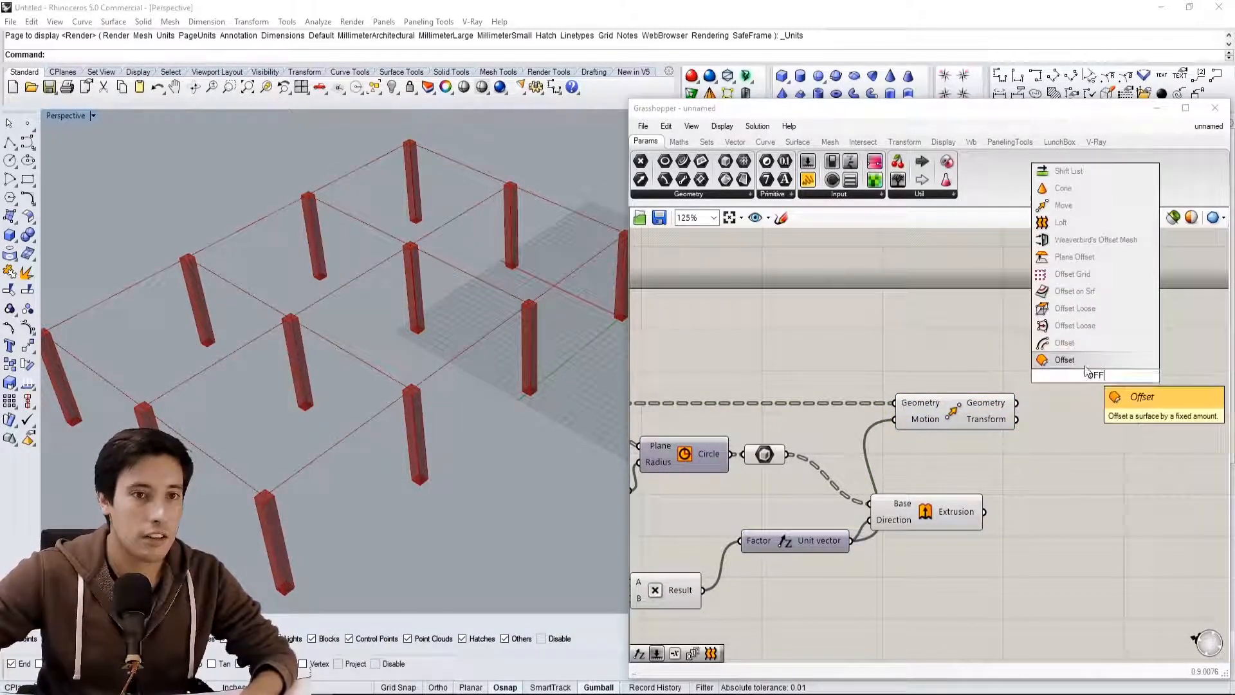
left_click(1065, 359)
left_click_drag(1029, 400, 1095, 398)
Examine up close how the offset curves sit relative to the column tops
scroll(249, 519, "up", 3)
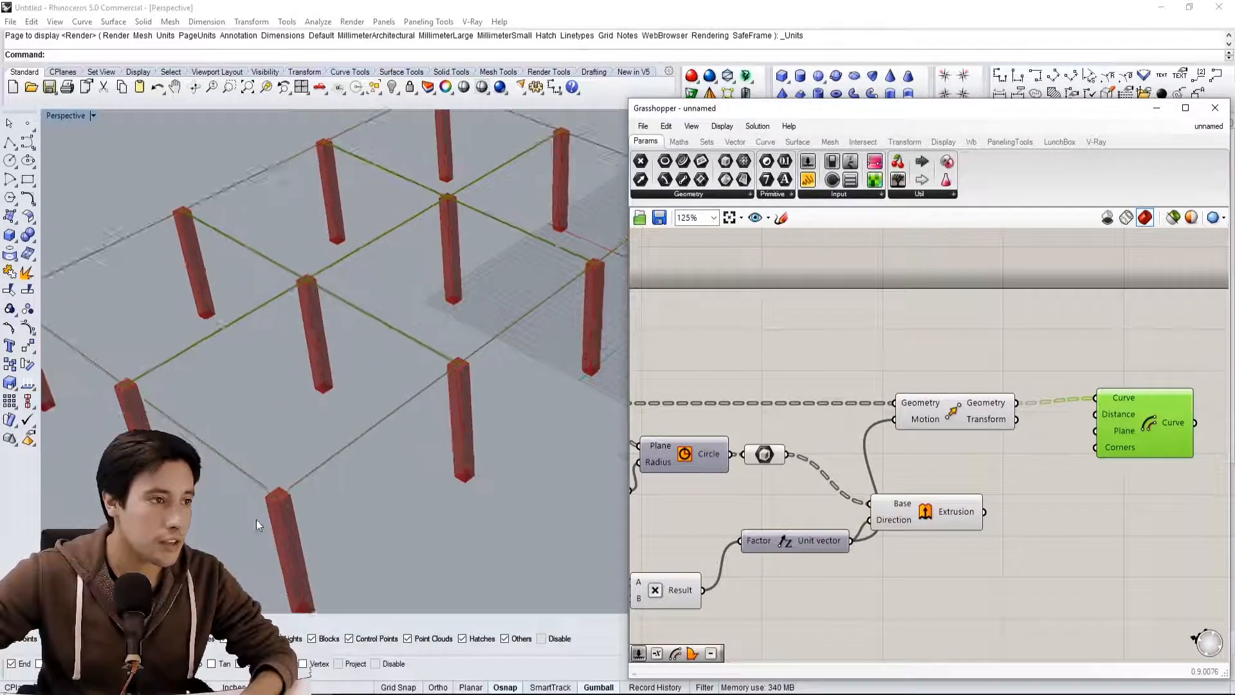
scroll(288, 493, "up", 6)
scroll(271, 493, "down", 6)
scroll(459, 380, "up", 3)
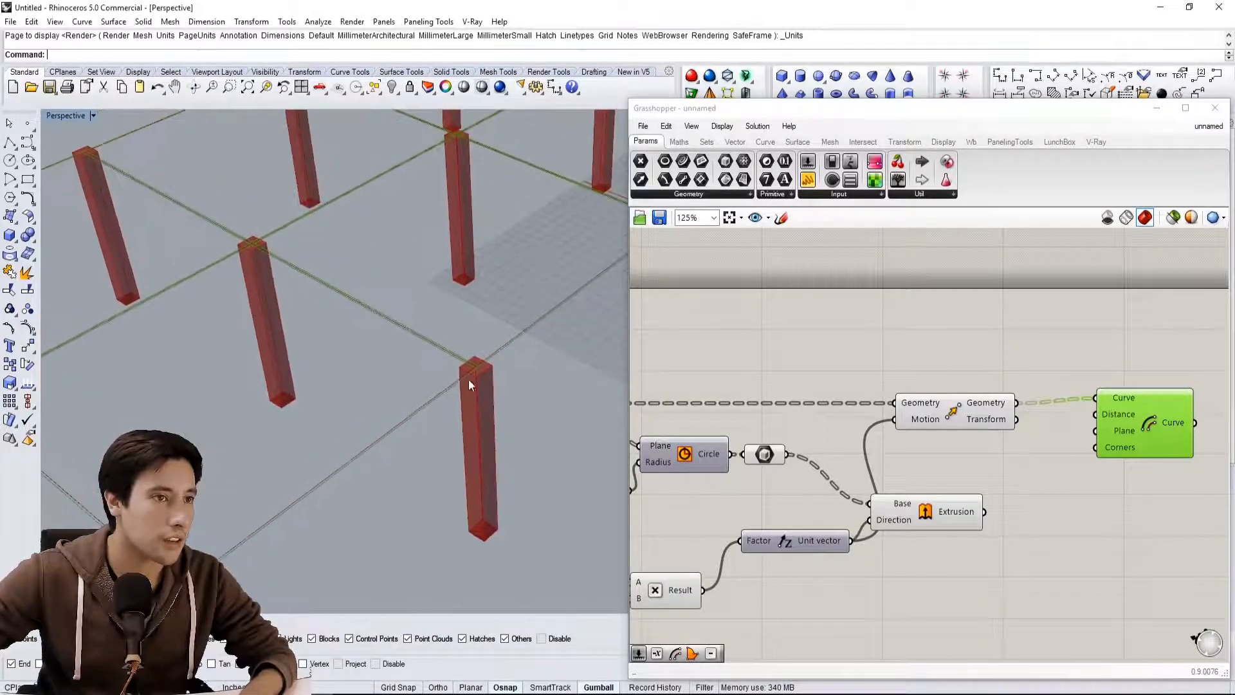
scroll(459, 379, "up", 4)
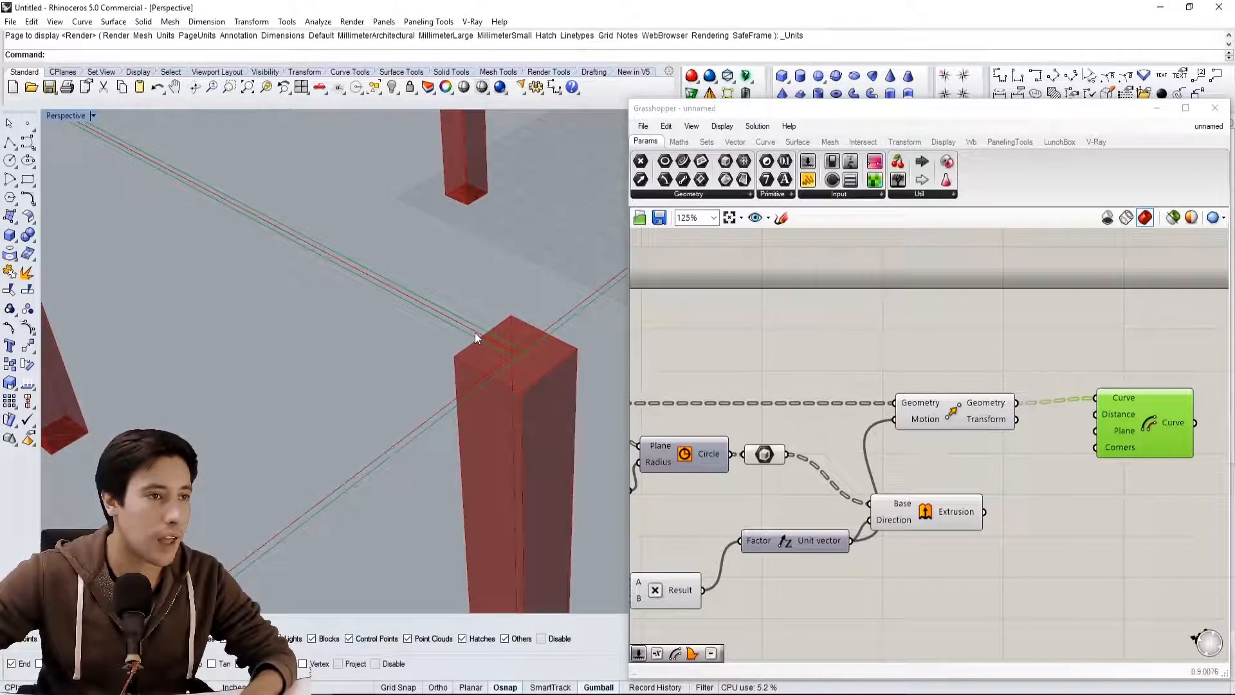
scroll(479, 332, "down", 1)
scroll(481, 332, "down", 1)
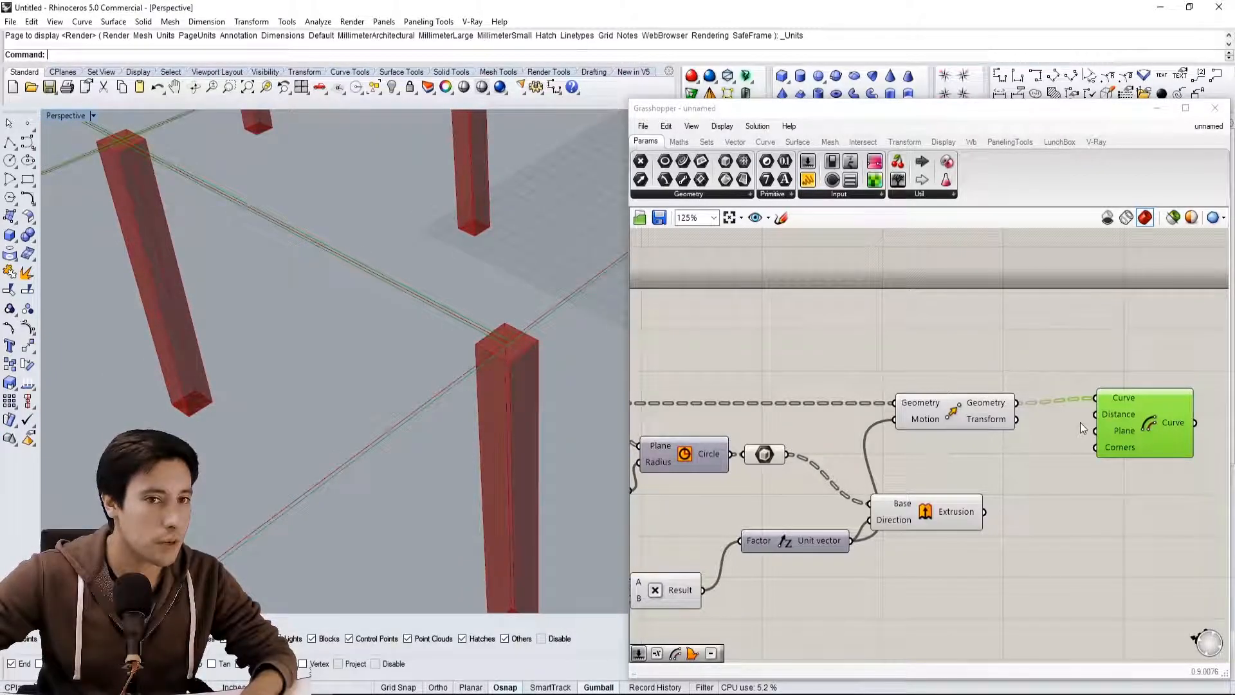
scroll(491, 320, "down", 2)
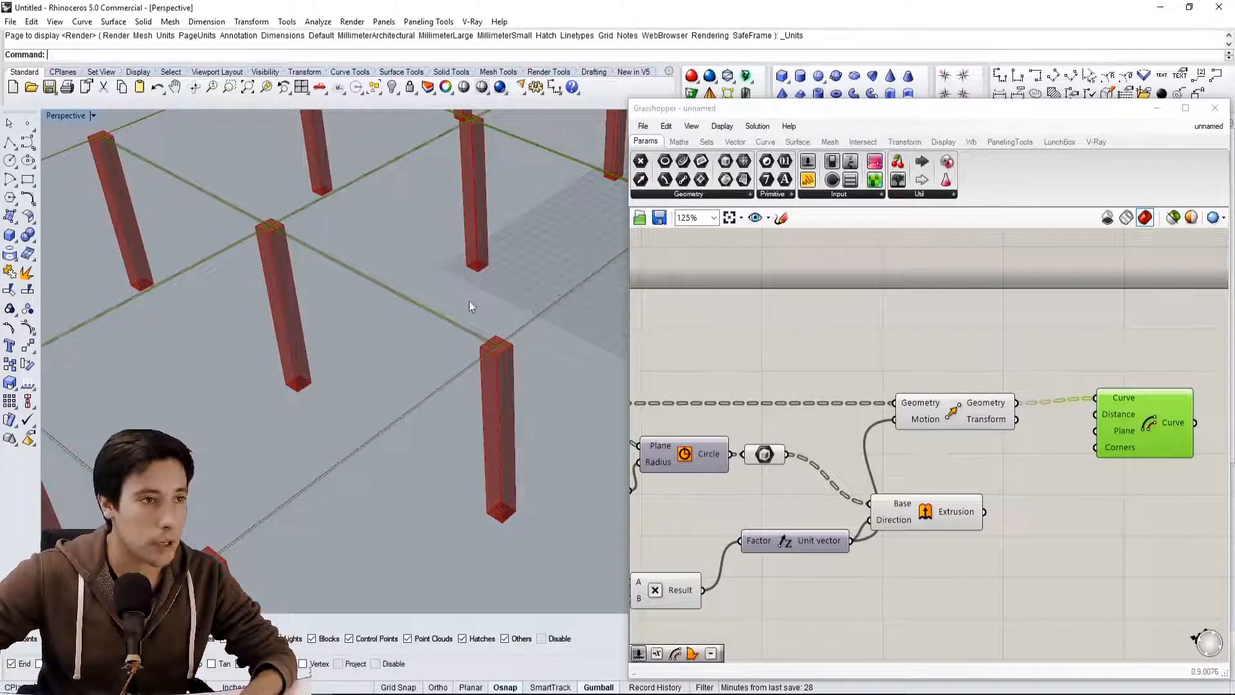
Connect the circle's radius slider to the Offset component's Distance input and place the component beside Move
left_click_drag(1151, 421, 1176, 381)
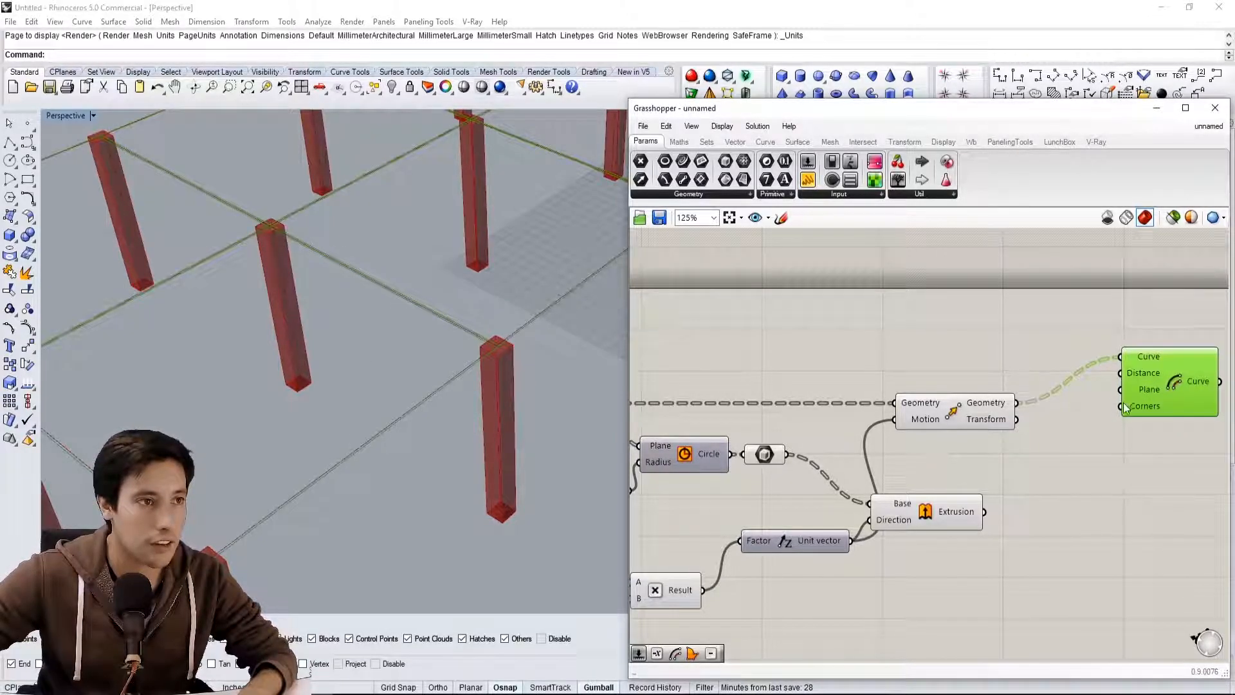
right_click_drag(1054, 366, 969, 384)
left_click(871, 361)
double_click(871, 362)
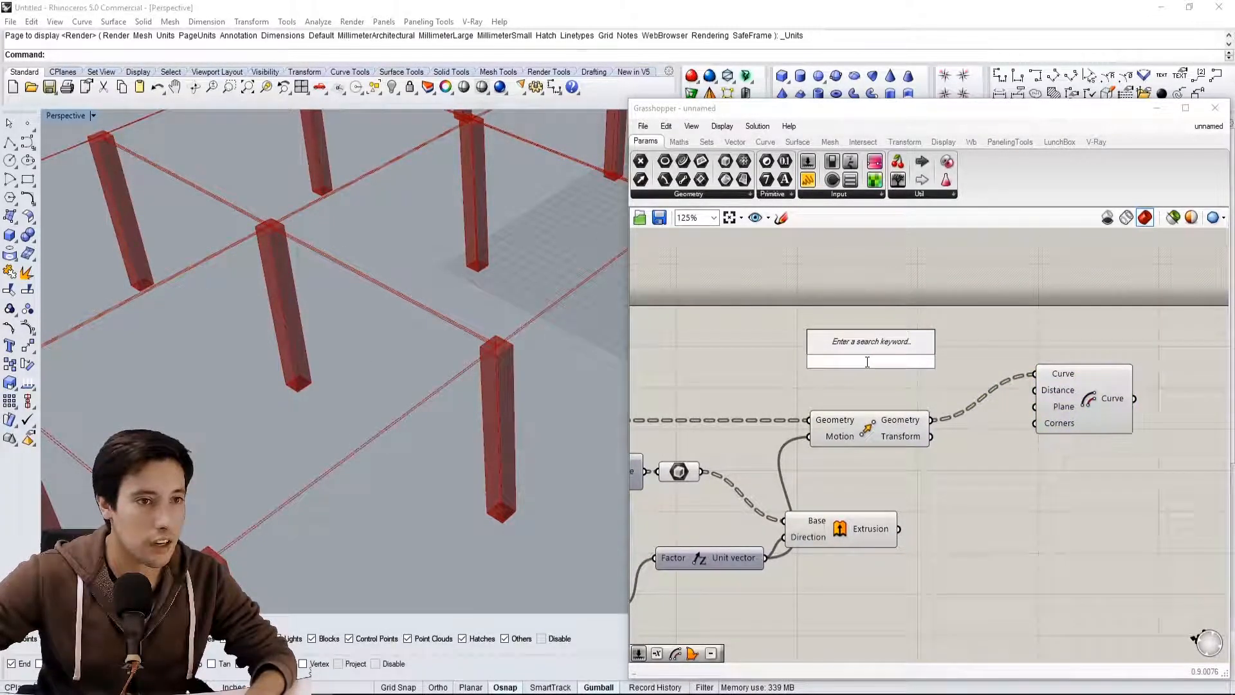
scroll(779, 498, "down", 4)
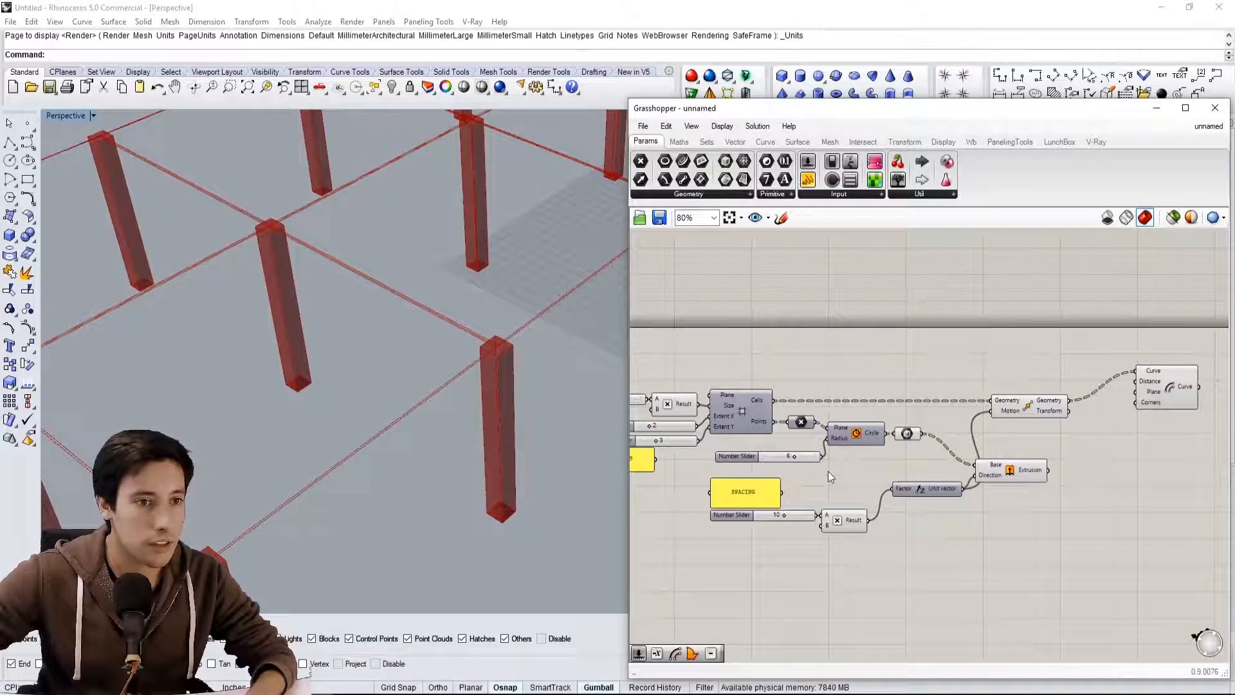
right_click_drag(827, 471, 777, 475)
scroll(500, 350, "up", 5)
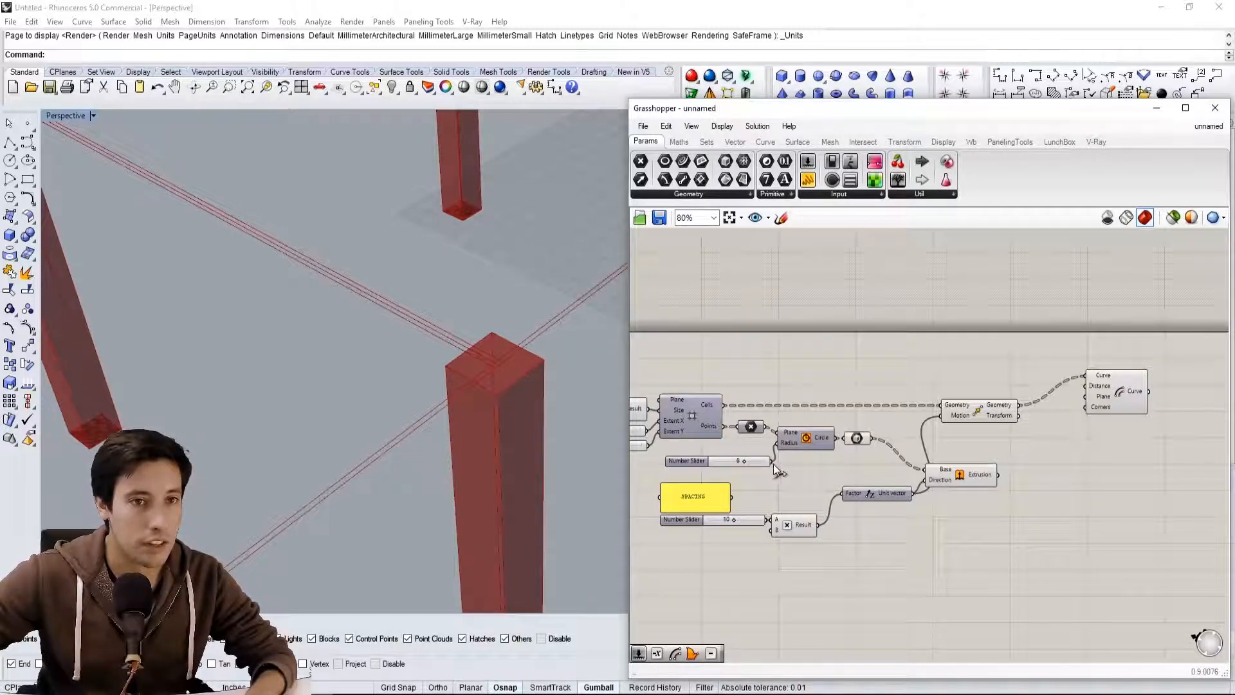
left_click_drag(1094, 375, 1086, 432)
right_click_drag(438, 384, 472, 364)
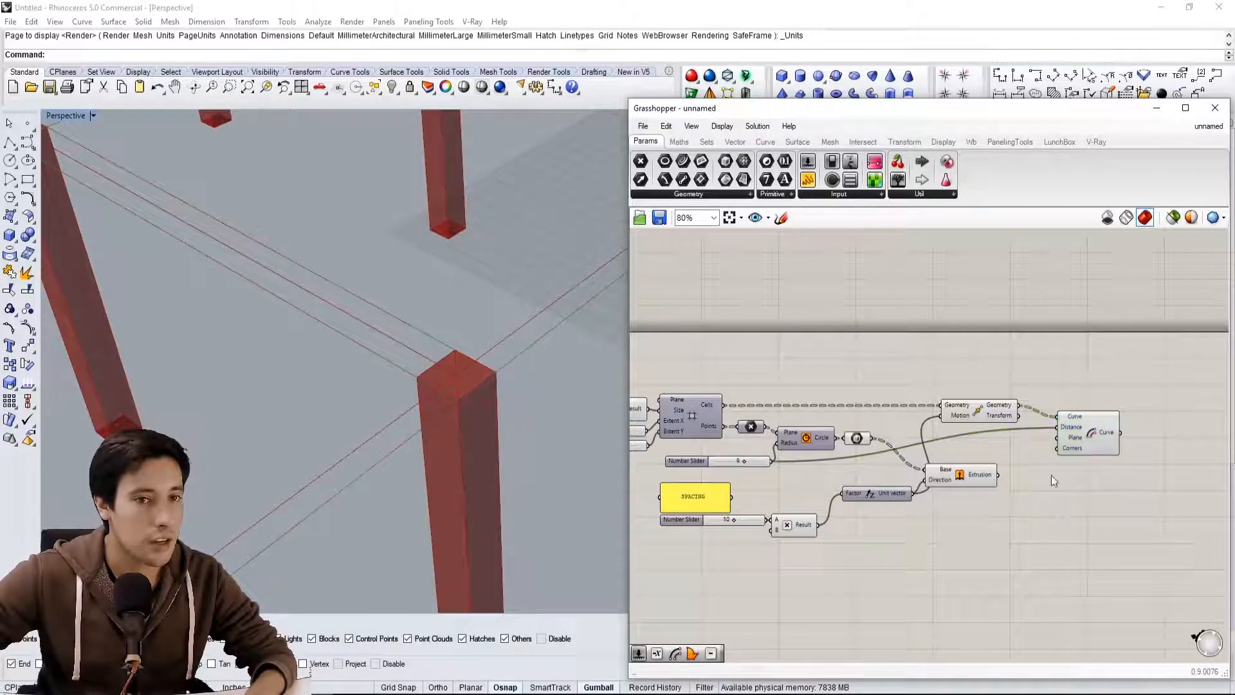
Duplicate the Offset component with its curve input and place the copy directly below the original
left_click_drag(1104, 416, 1109, 427)
scroll(1090, 460, "up", 1)
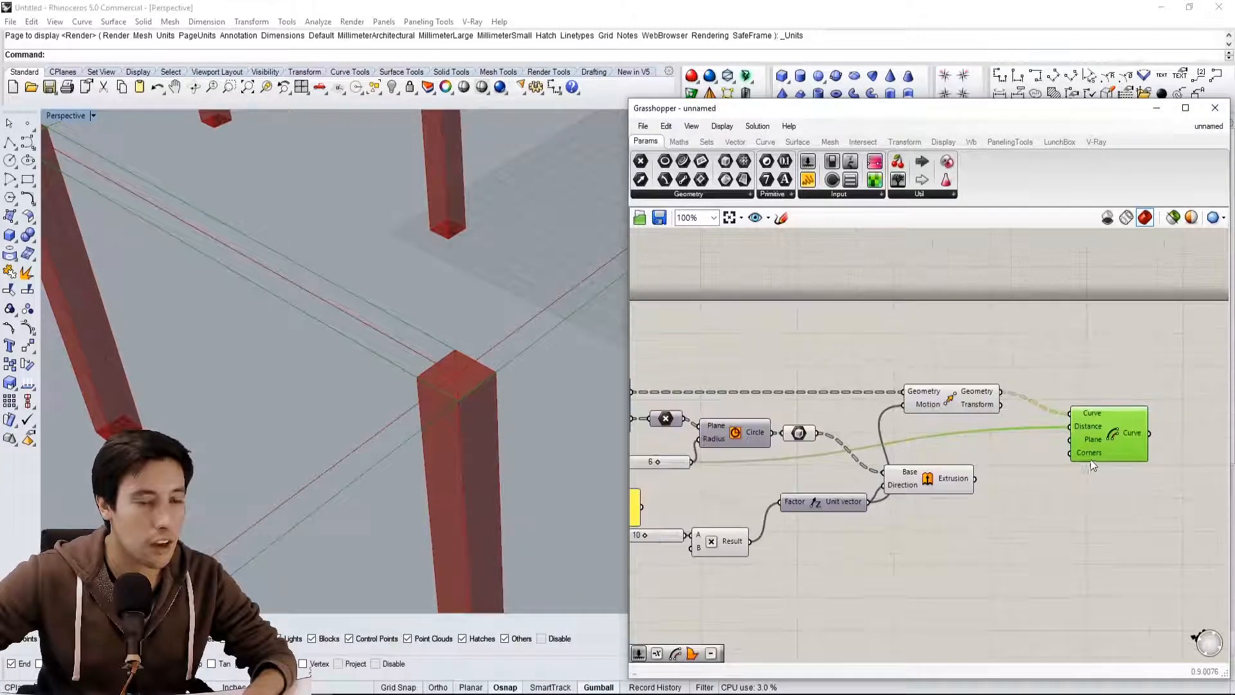
mouse_move(1119, 404)
left_mouse_down()
mouse_move(1125, 433)
mouse_move(1117, 369)
mouse_move(1114, 475)
mouse_move(1113, 400)
left_mouse_up()
type("C")
left_click(1128, 463)
left_click_drag(1162, 544, 1099, 413)
left_click_drag(1100, 412, 1102, 429)
left_click(1081, 377)
Add a Negative component between Move and Extrusion and connect the circle's radius slider to its Value input
double_click(985, 436)
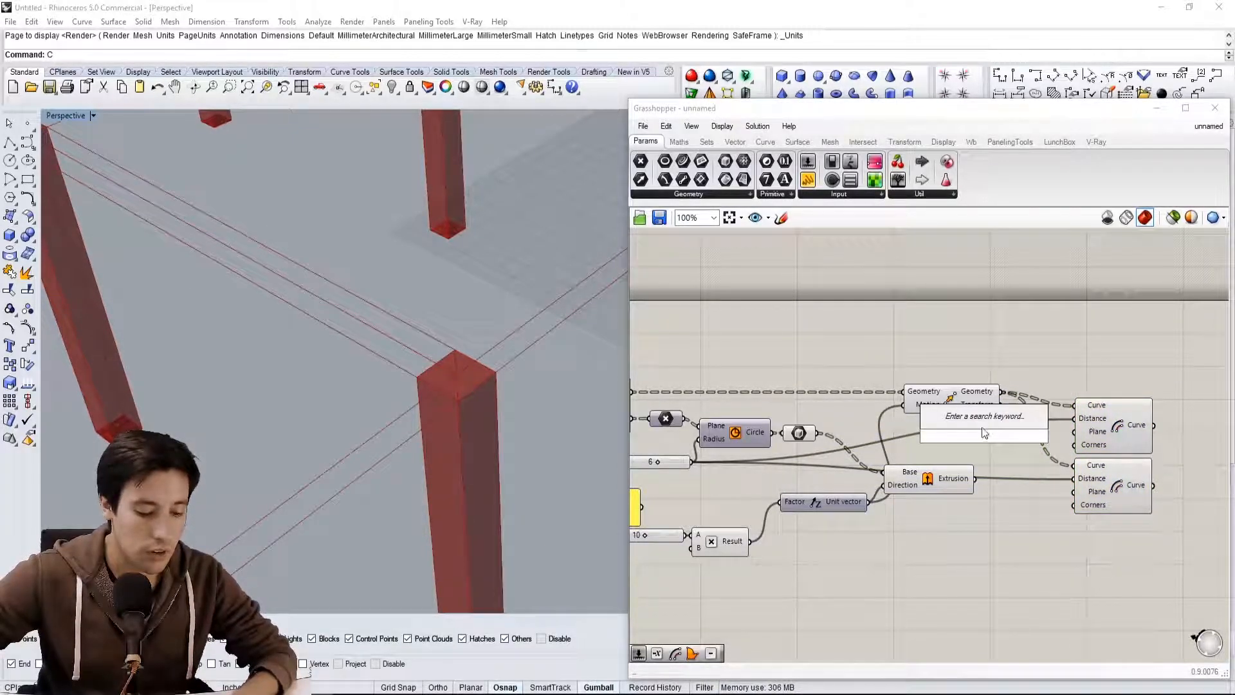
type("neg")
left_click(967, 416)
right_click_drag(738, 455, 840, 456)
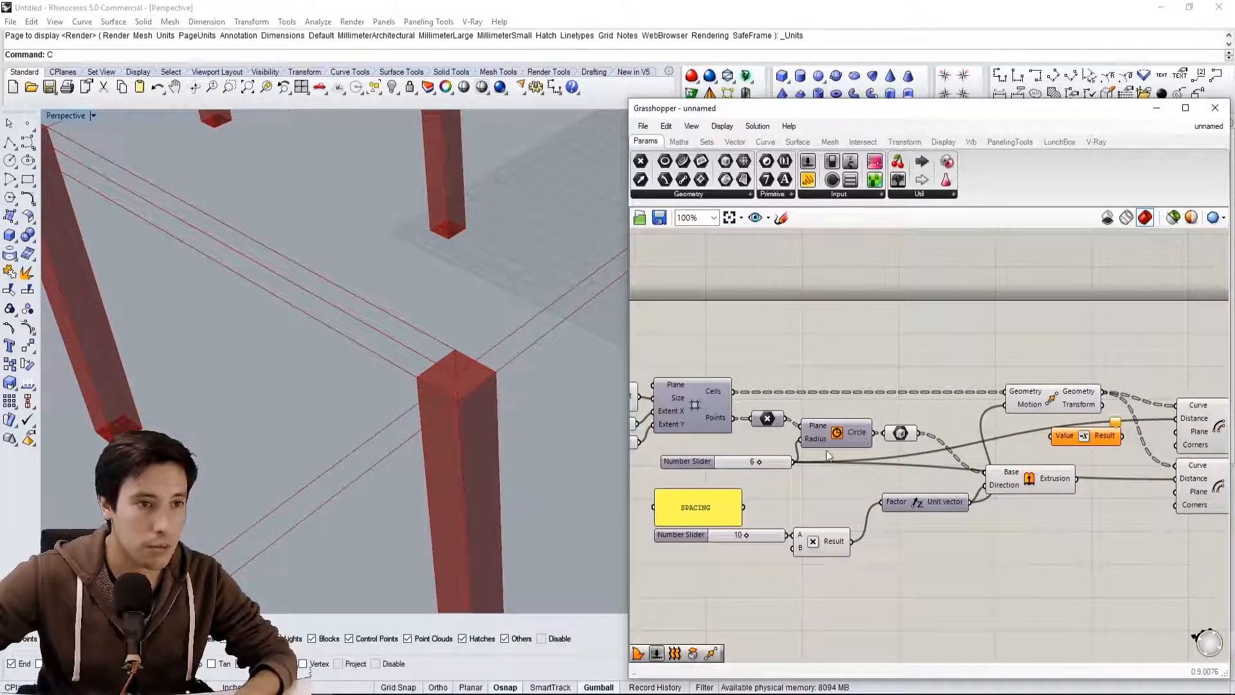
left_click_drag(814, 461, 1044, 449)
right_click_drag(1044, 449, 910, 437)
Connect the Negative component's Result to the lower Offset's Distance input and check the curves of both Offsets
left_click(911, 437)
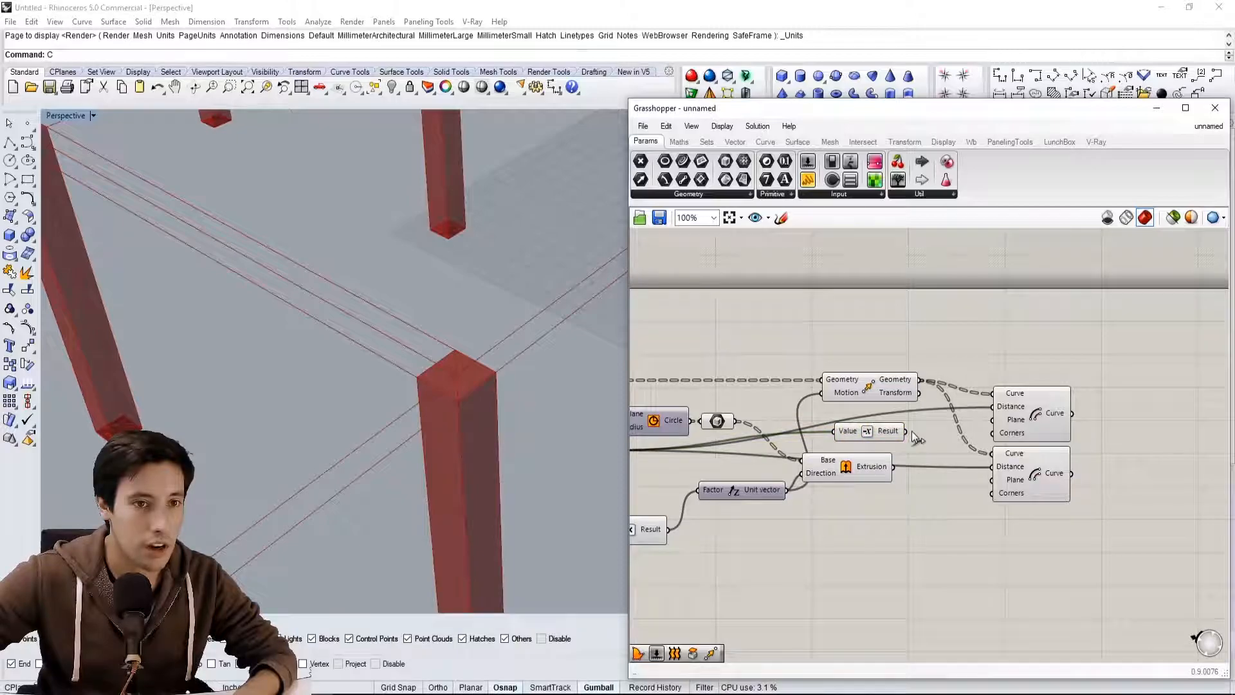
left_click_drag(936, 456, 987, 472)
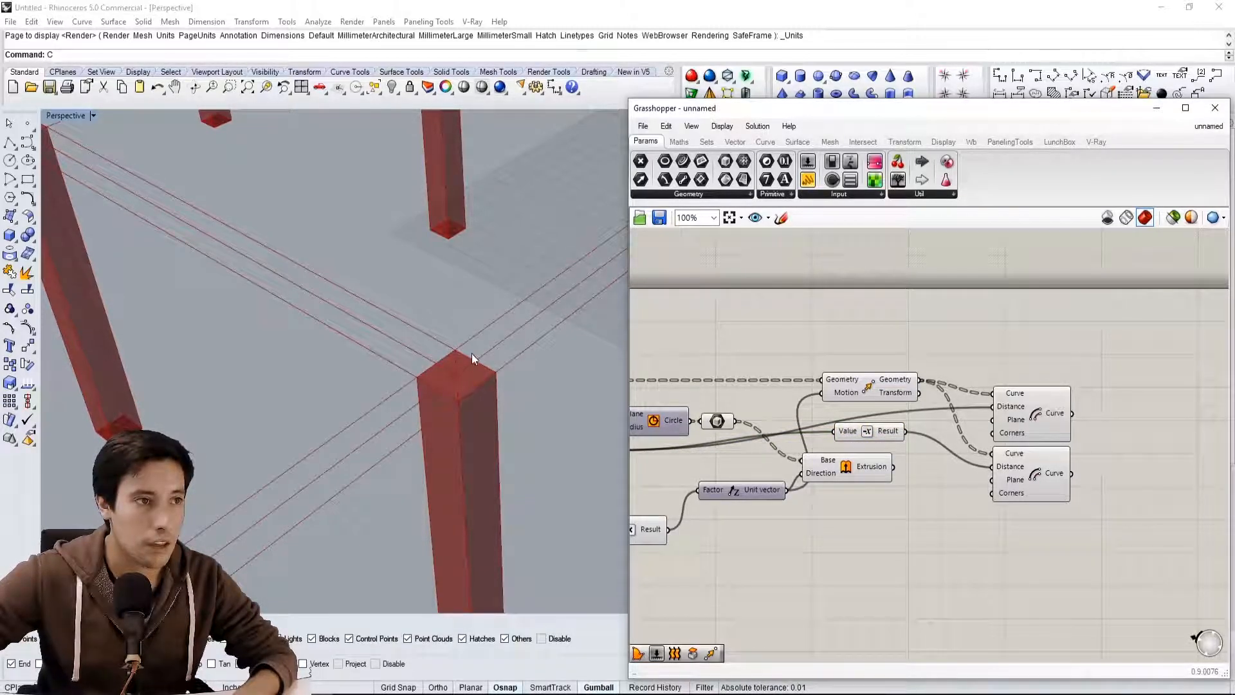
left_click(1048, 434)
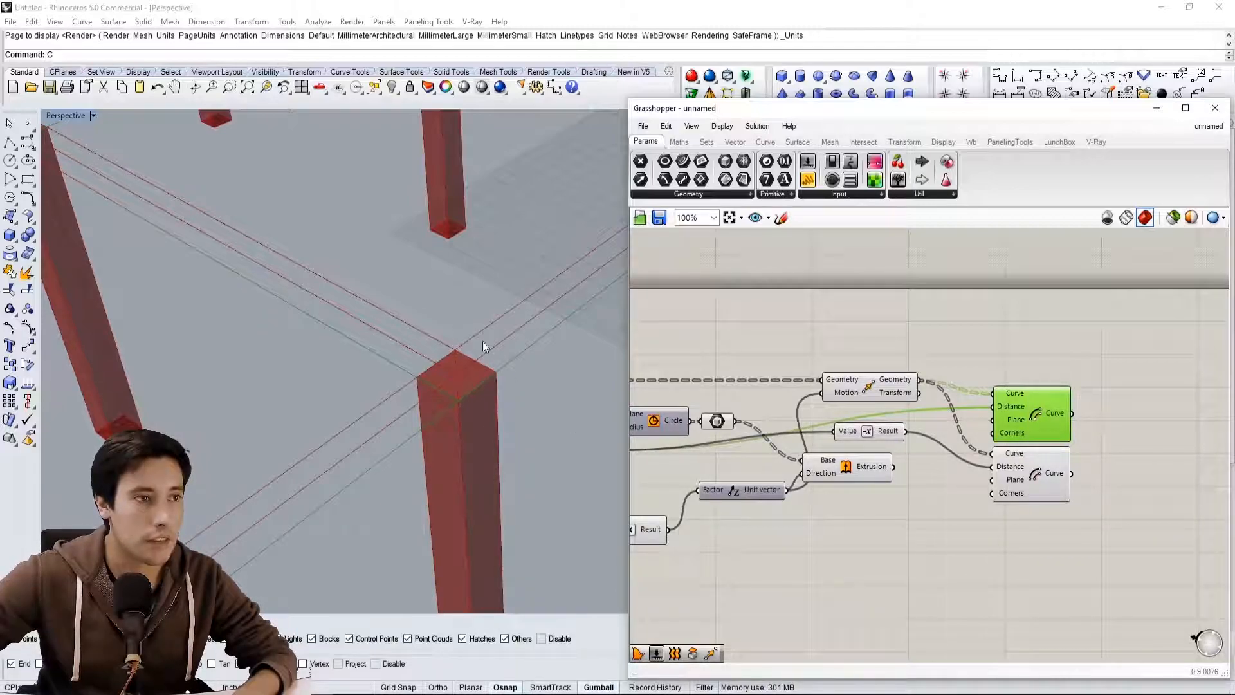
left_click(1040, 484)
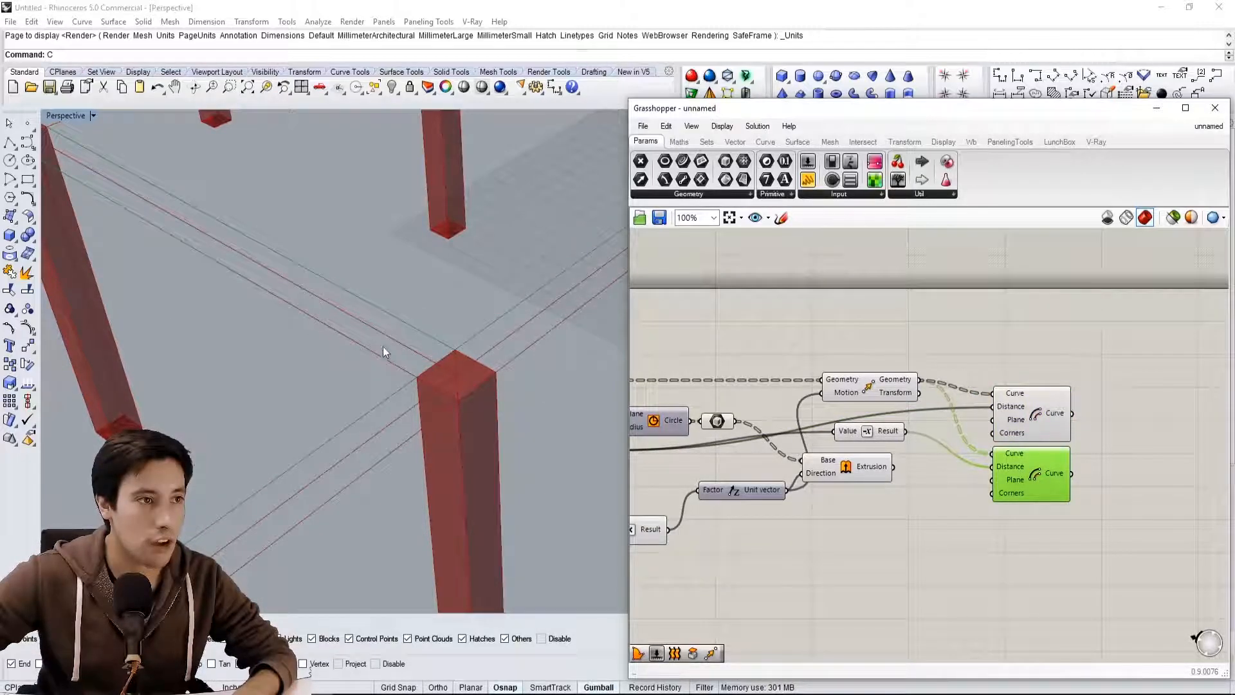
Add a Boundary Surfaces component and connect the upper Offset's Curve output to its Edges input
right_click_drag(1158, 414, 1060, 419)
double_click(1048, 401)
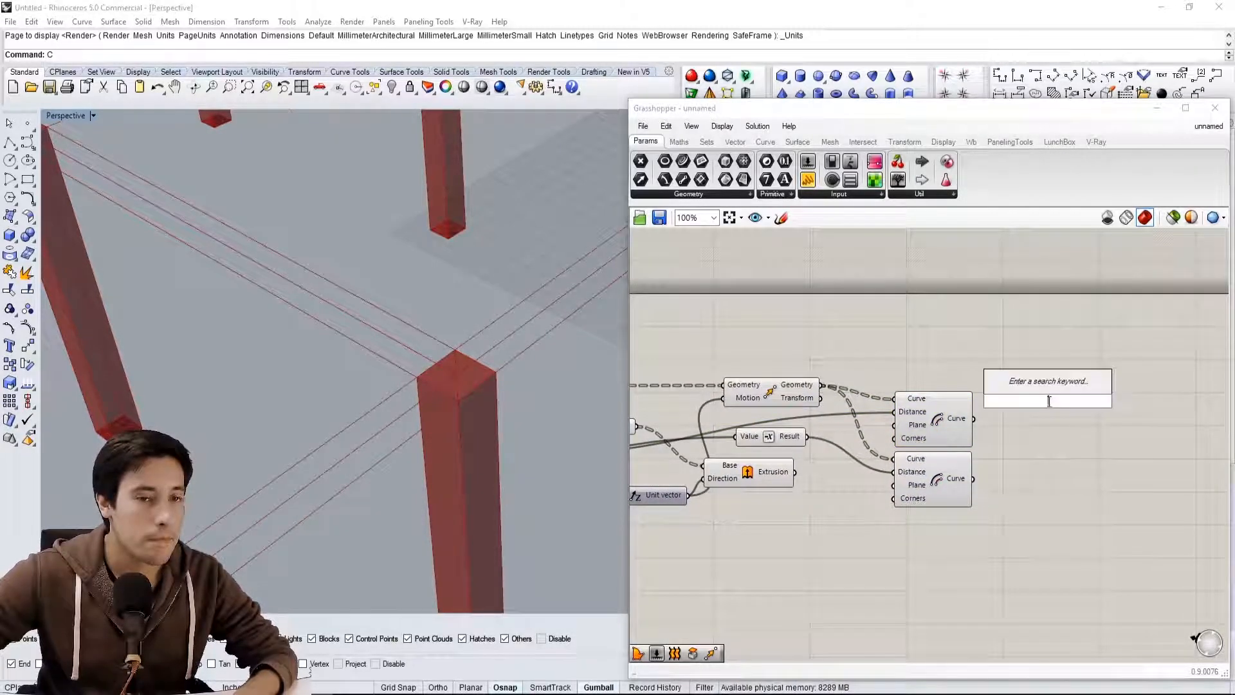
type("BOUND")
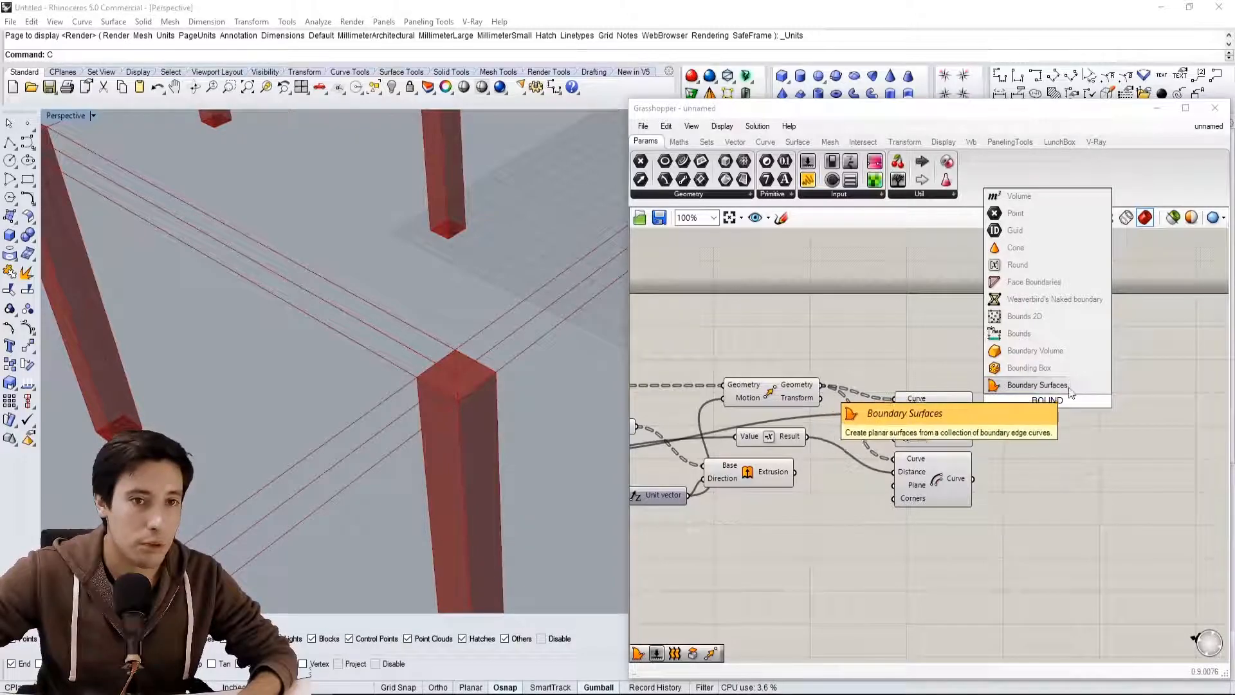
left_click(1039, 384)
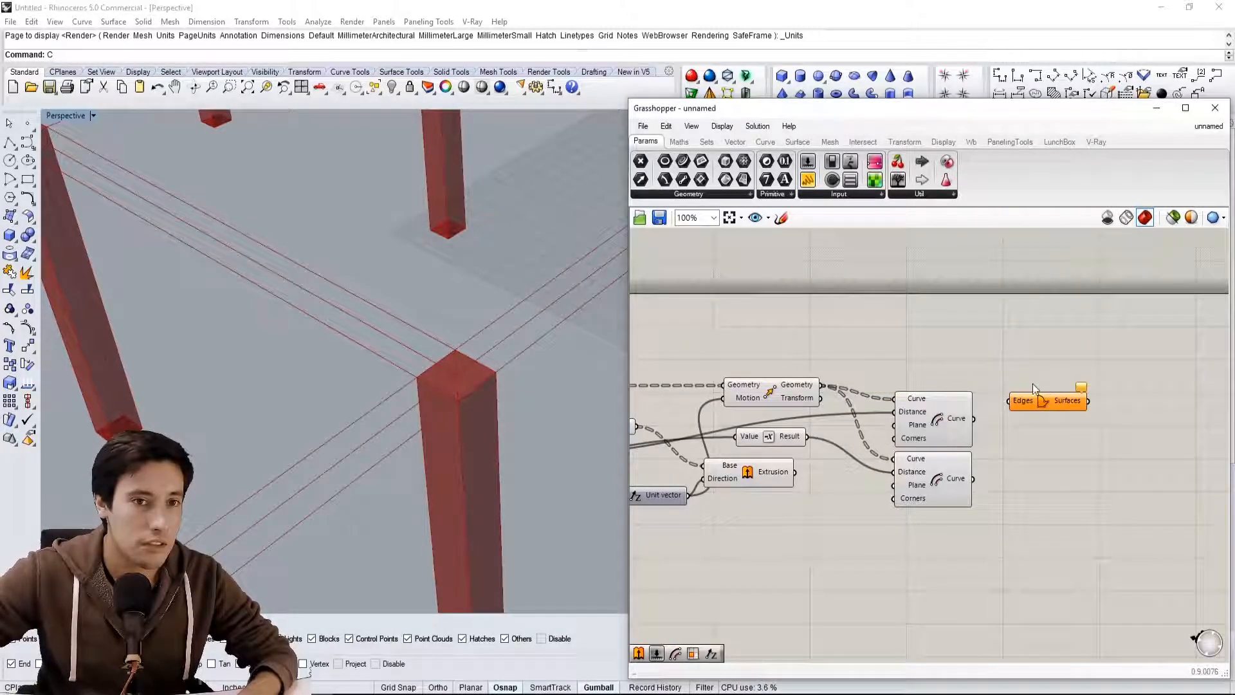
left_click_drag(1008, 400, 1006, 397)
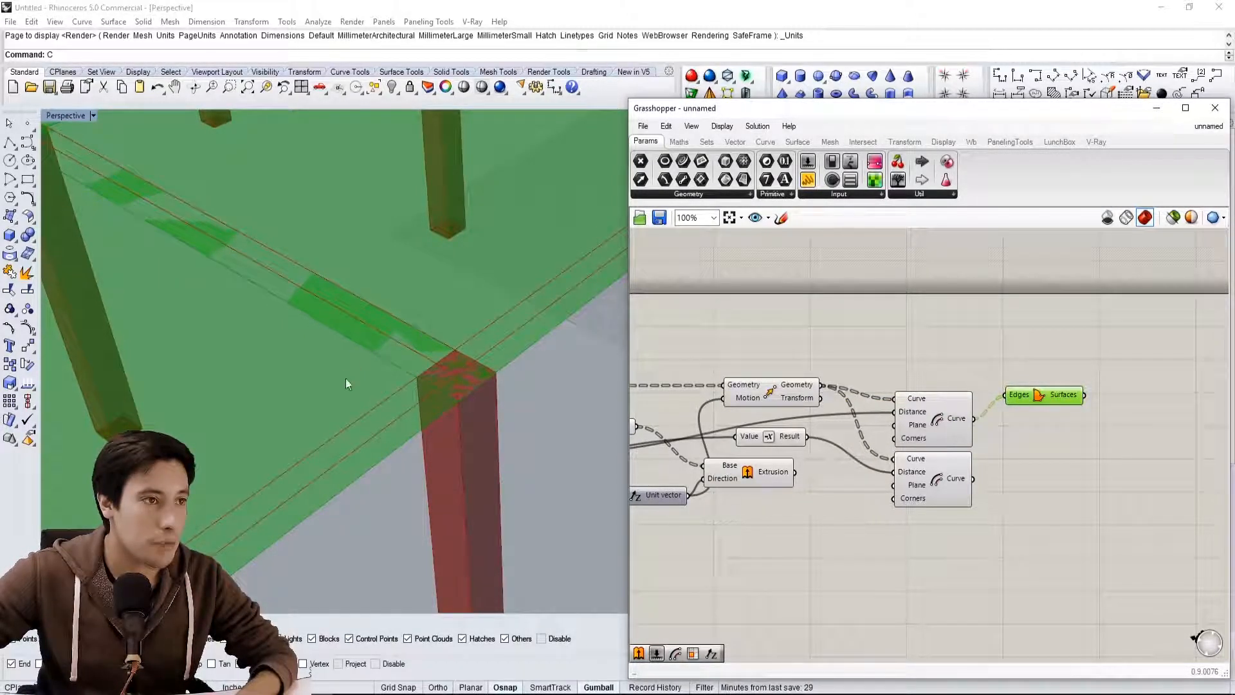
Place Boundary Surfaces beside the lower Offset and replace its Edges input with that Offset's Curve output
left_click_drag(1044, 398, 1045, 450)
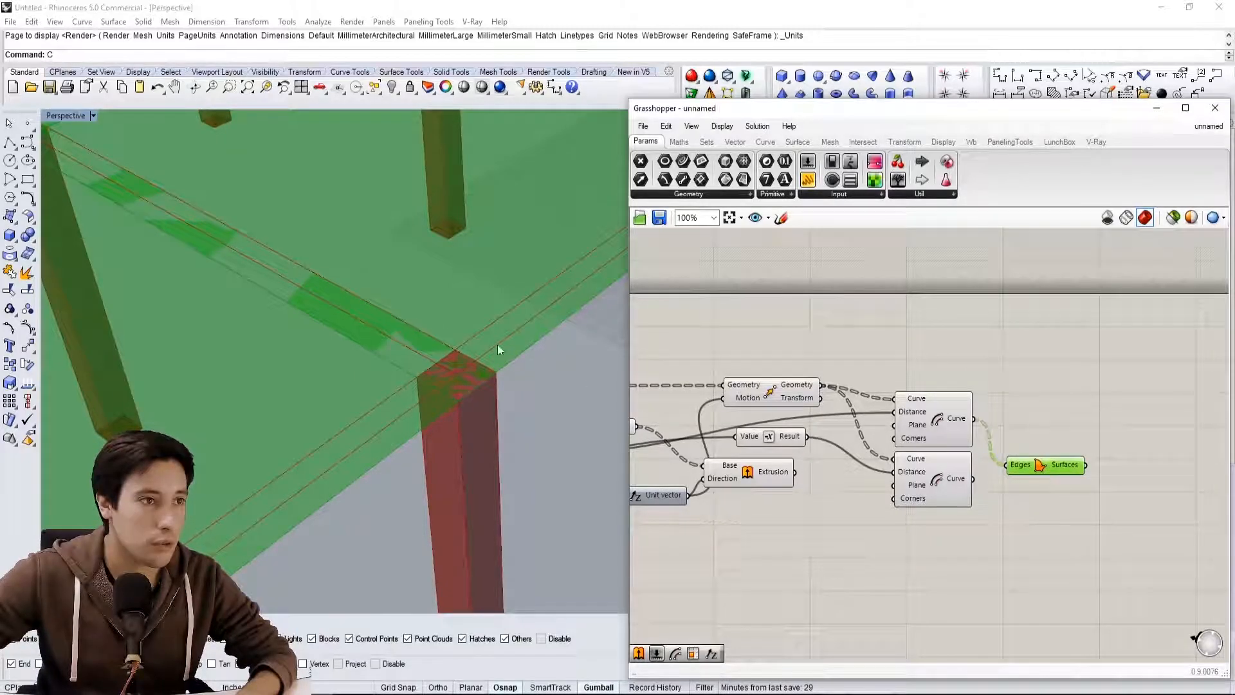
left_click_drag(975, 480, 1006, 465)
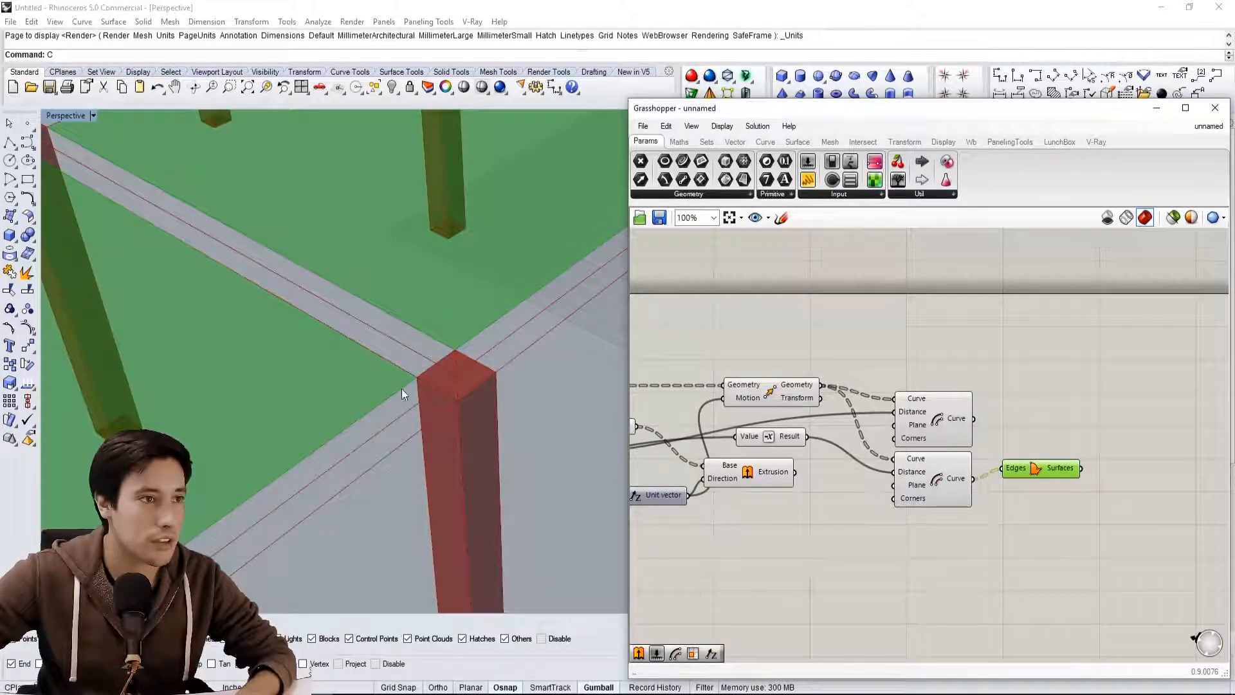
Duplicate Boundary Surfaces beside the upper Offset, with that Offset's Curve output feeding its Edges input, and compare both surface sets
scroll(461, 343, "down", 5)
scroll(484, 262, "up", 3)
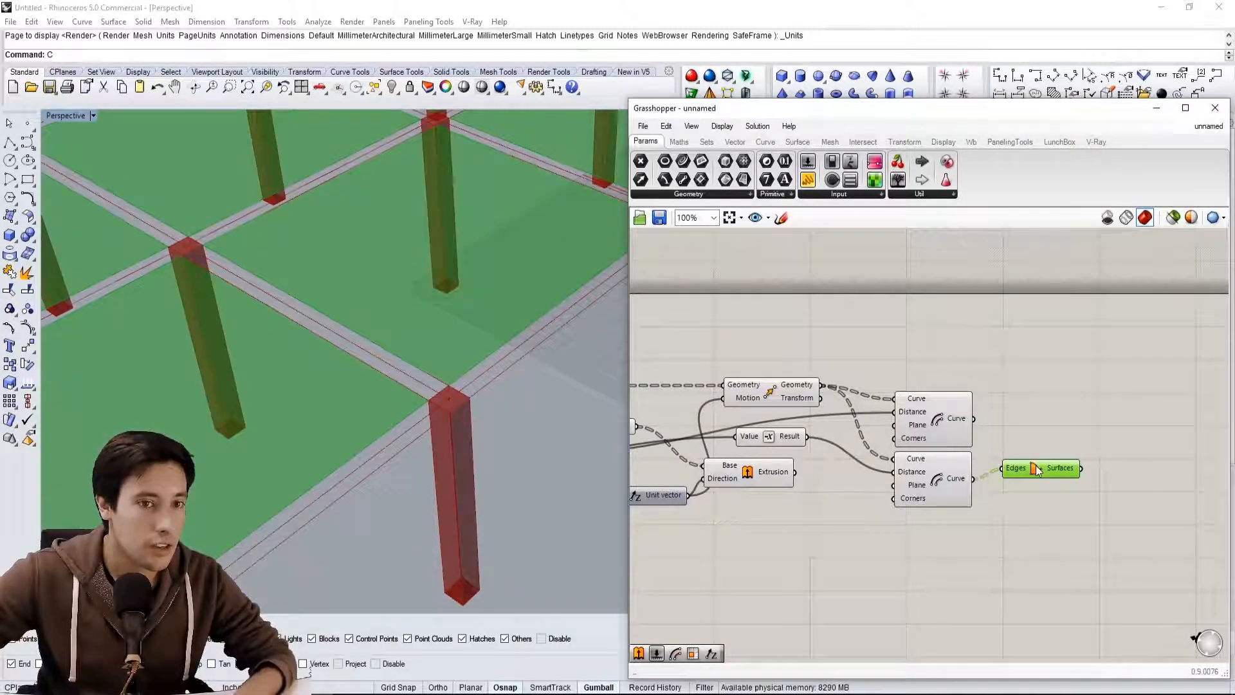
left_click_drag(1037, 470, 1025, 481)
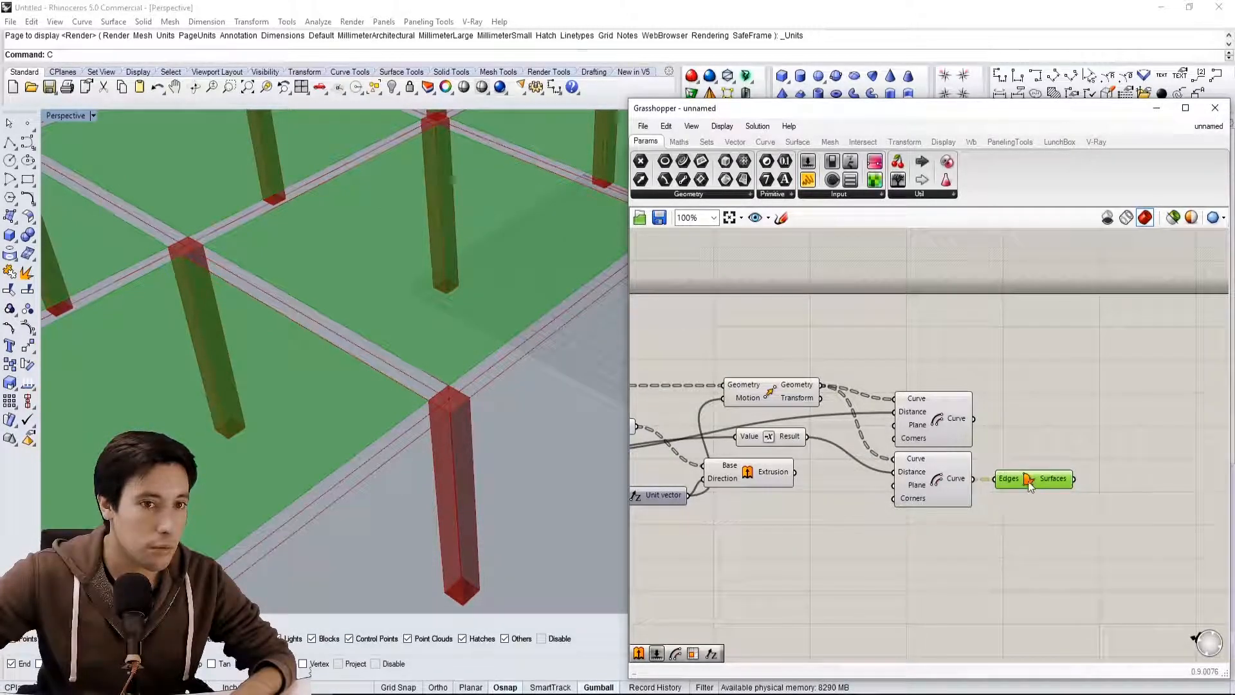
left_click_drag(1029, 481, 1038, 415, "alt")
left_click(1032, 406)
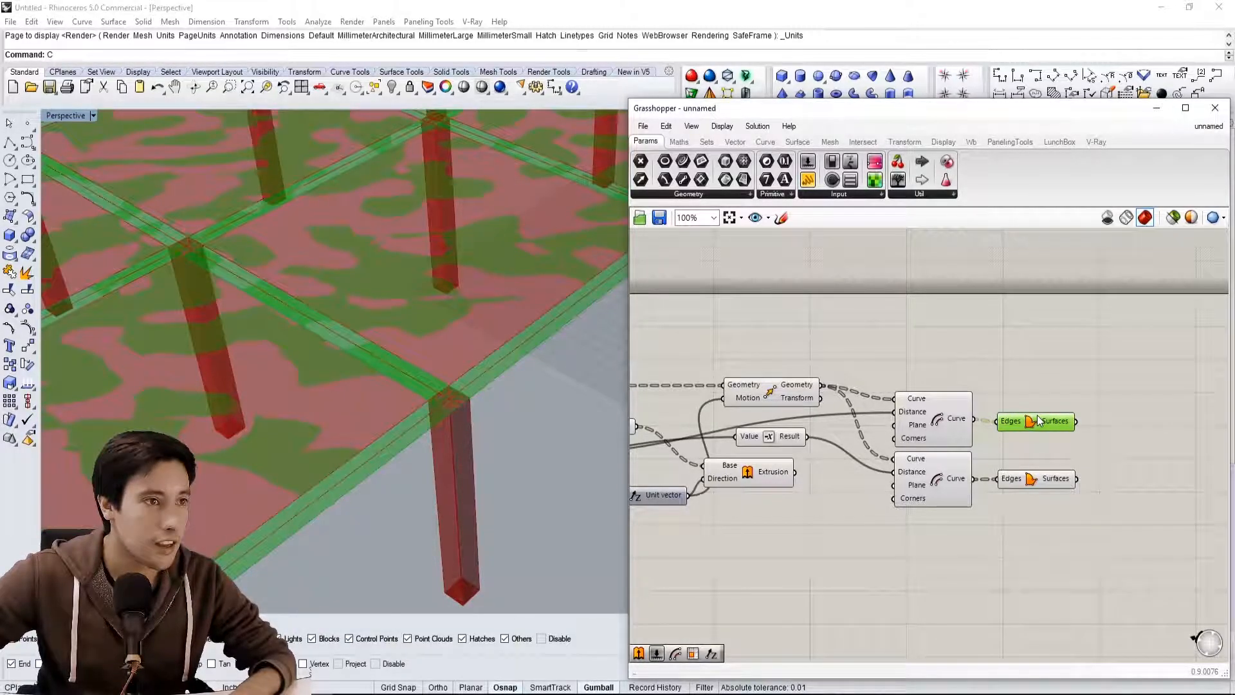
left_click(1025, 482)
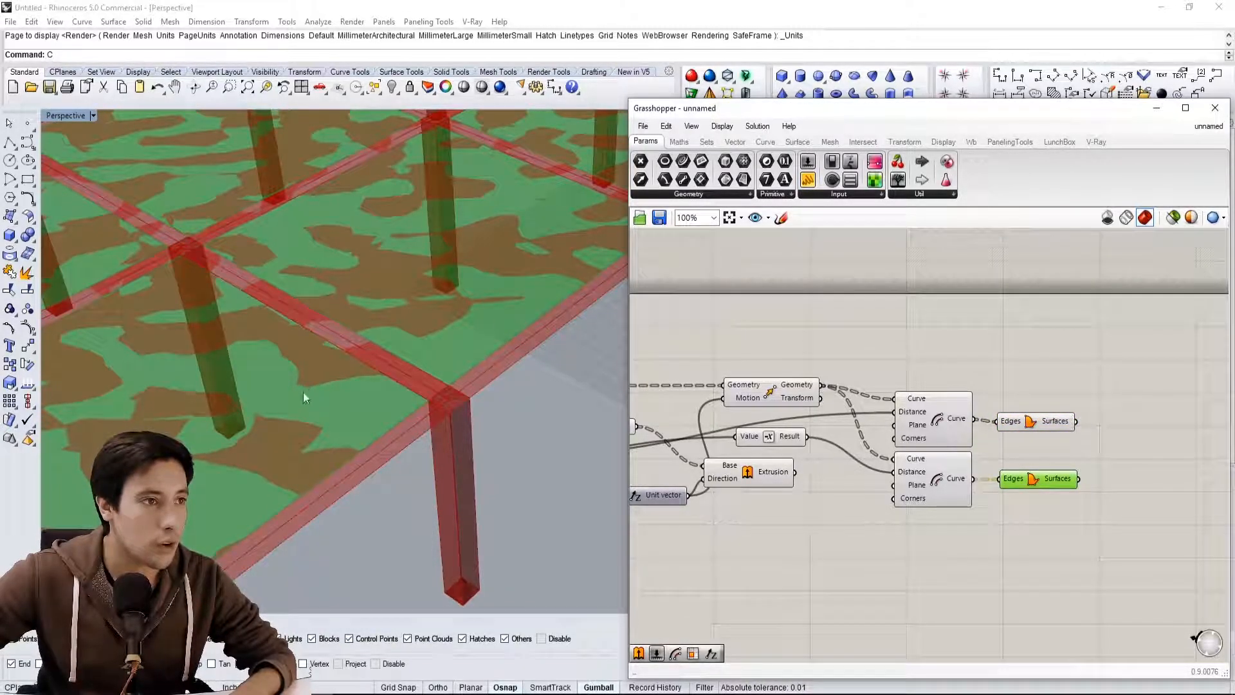
Add a Solid Difference component after the two Boundary Surfaces components
left_click(907, 389)
right_click_drag(1031, 389, 942, 404)
double_click(1018, 418)
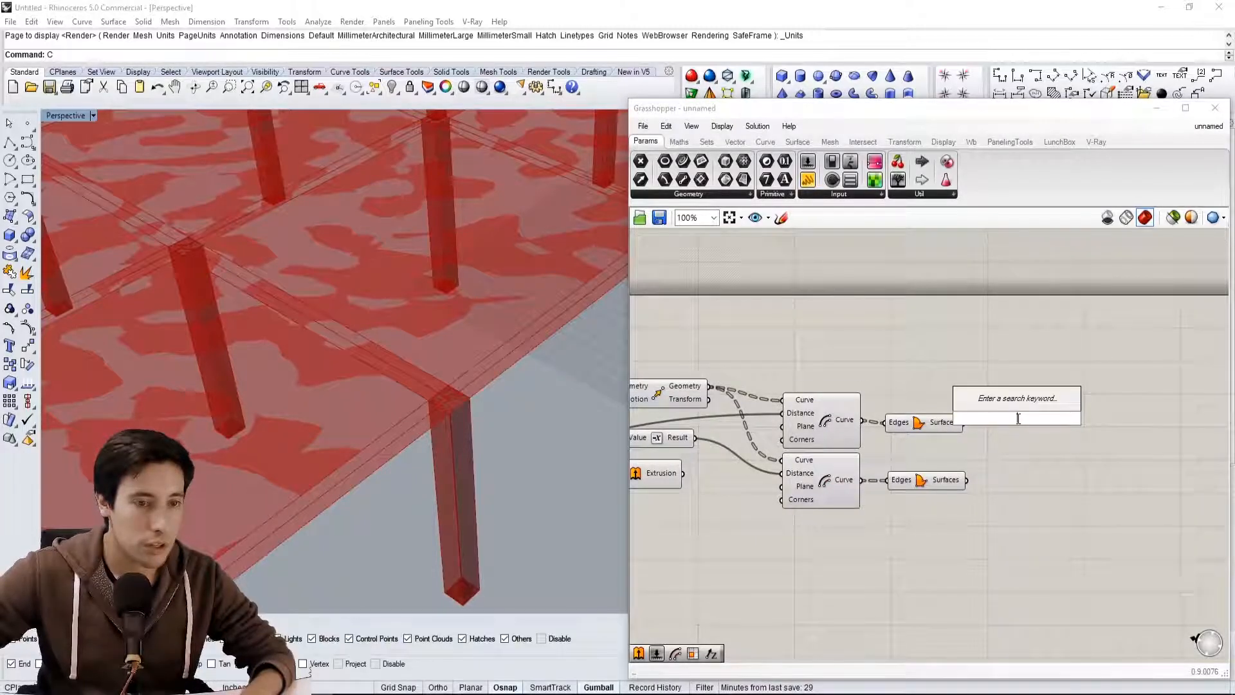
type("BOOLEAND")
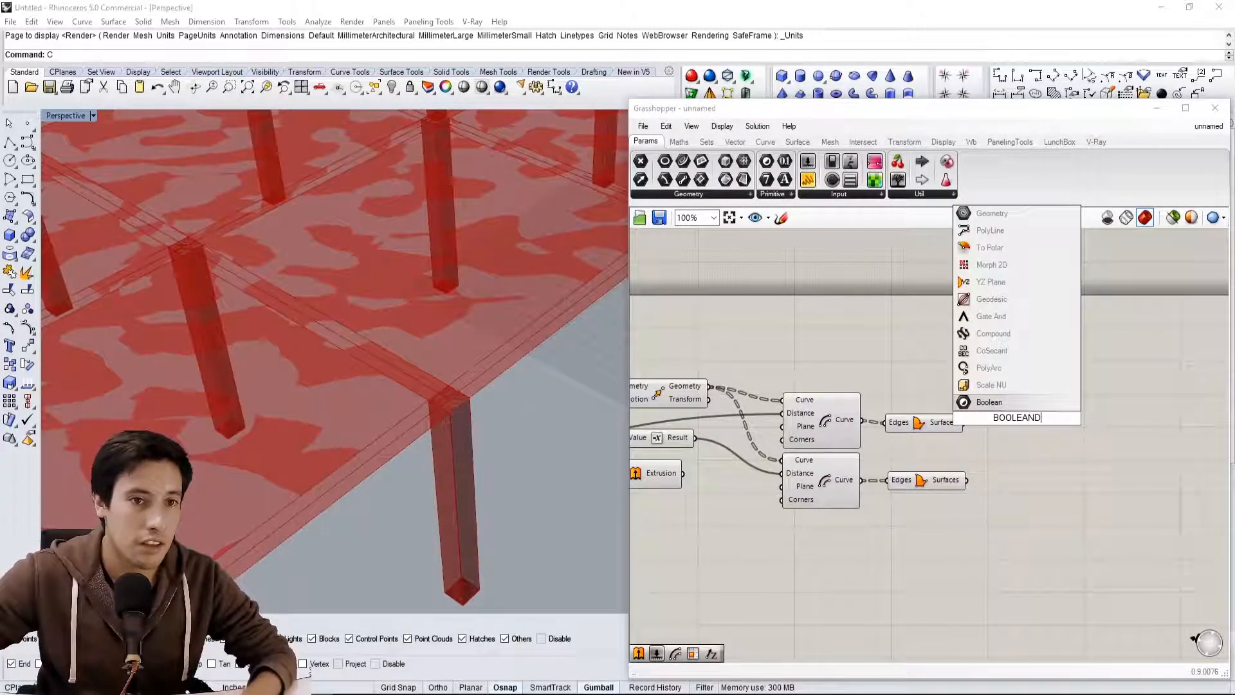
left_click(1018, 430)
double_click(1018, 431)
type("SOLID")
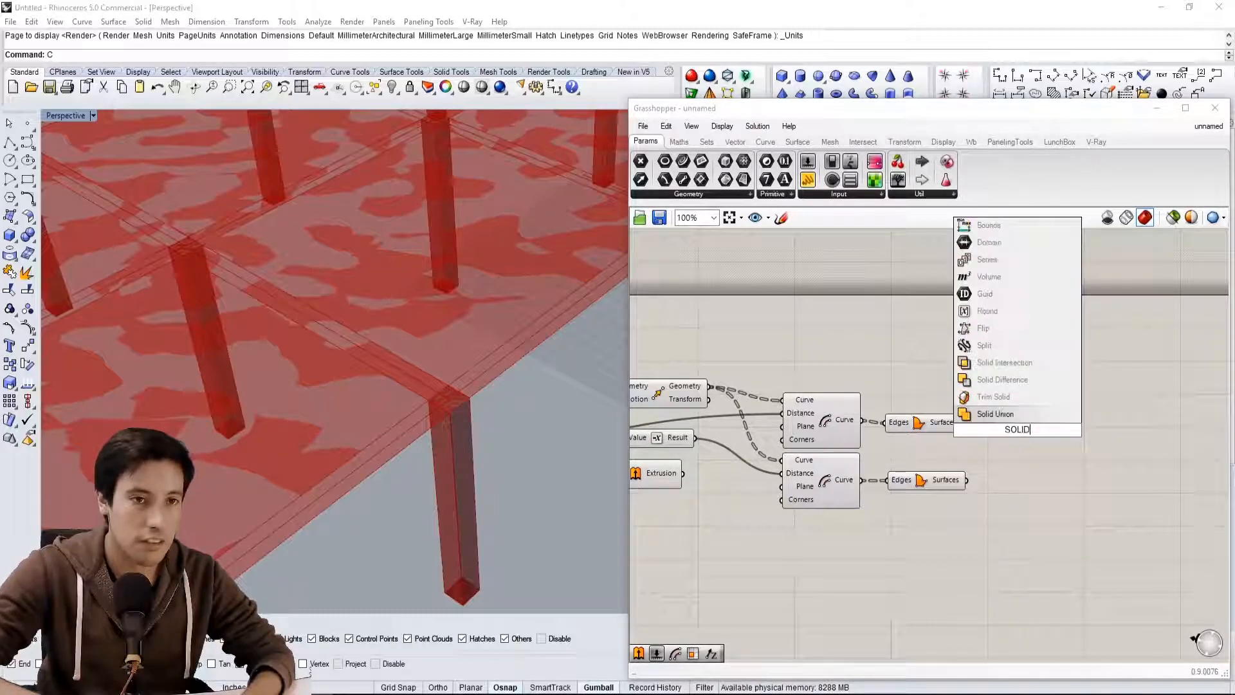
left_click(1011, 380)
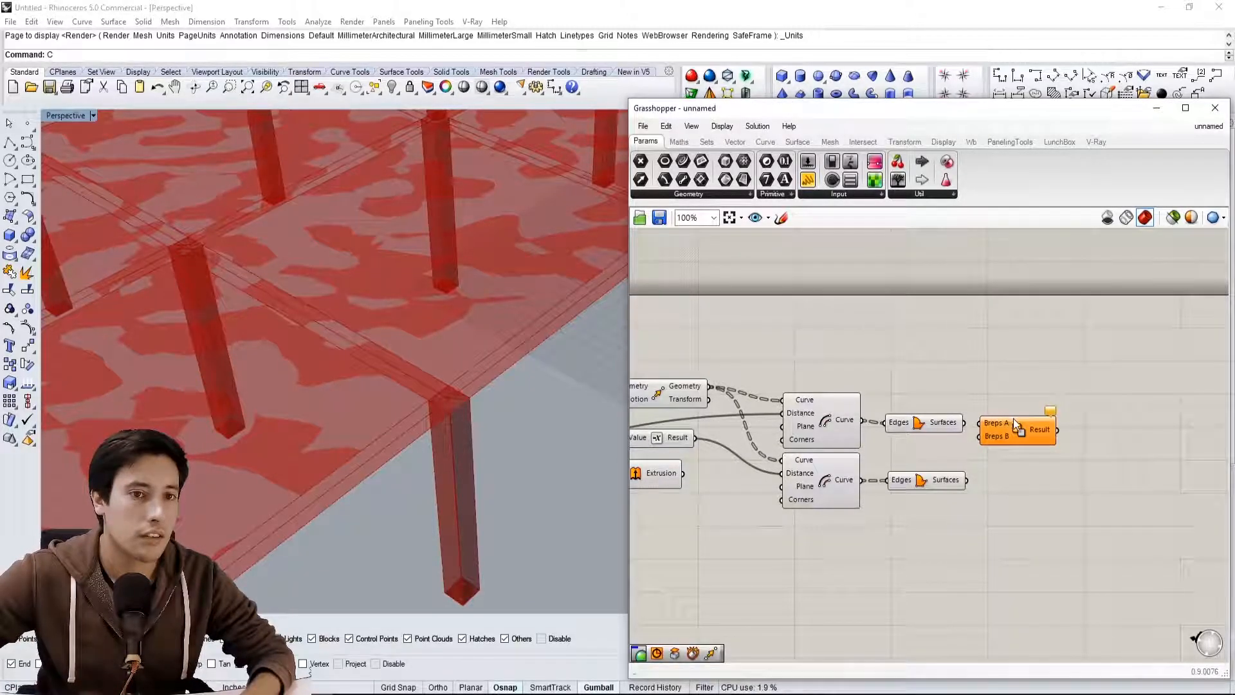
Connect the upper Boundary Surfaces output to Solid Difference's Breps A input and the lower one to Breps B
left_click(926, 422)
right_click_drag(935, 425, 915, 415)
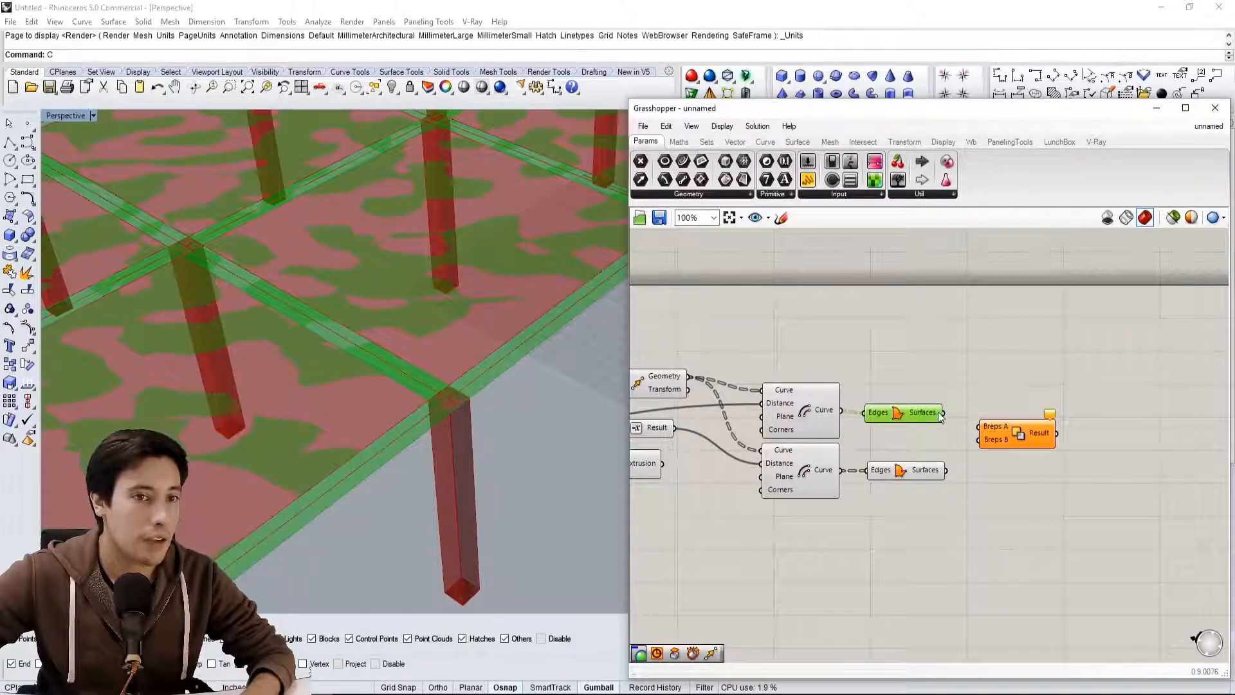
left_click_drag(966, 417, 979, 426)
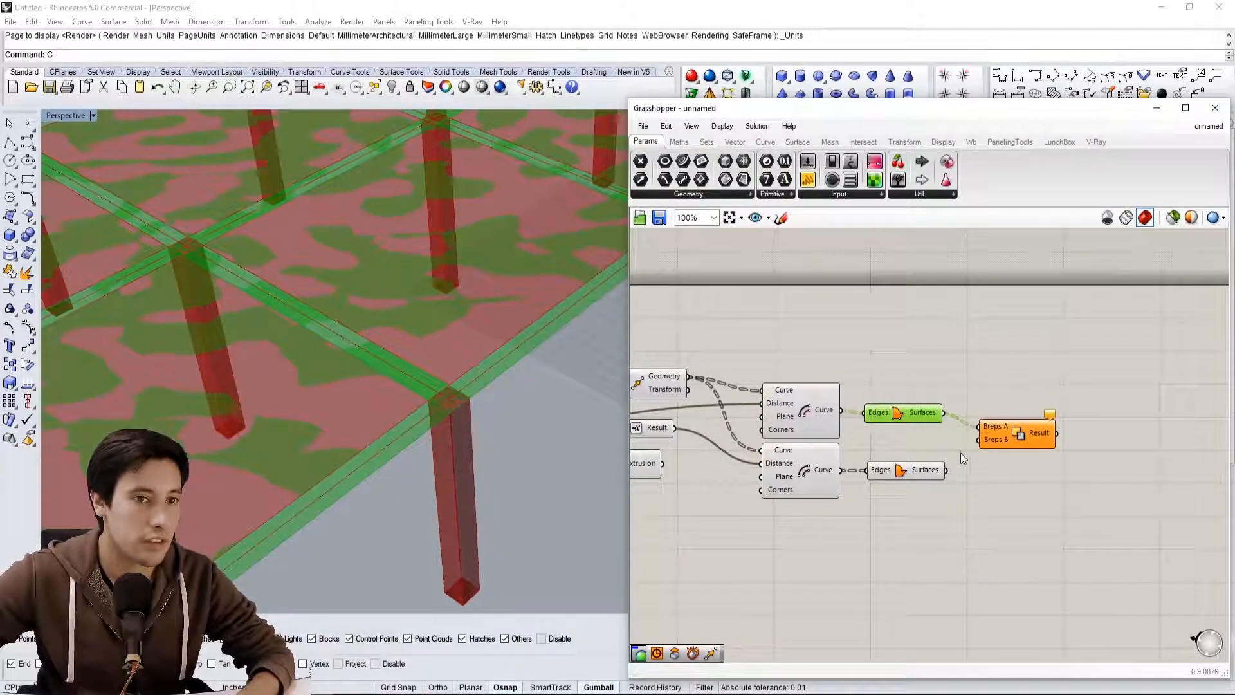
left_click_drag(946, 472, 979, 439)
left_click(898, 472)
Turn off the preview of both Offsets and both Boundary Surfaces, inspect the beam outline, and reposition Solid Difference
left_click_drag(930, 504, 756, 369)
middle_click(811, 352)
left_click(849, 337)
scroll(326, 348, "down", 4)
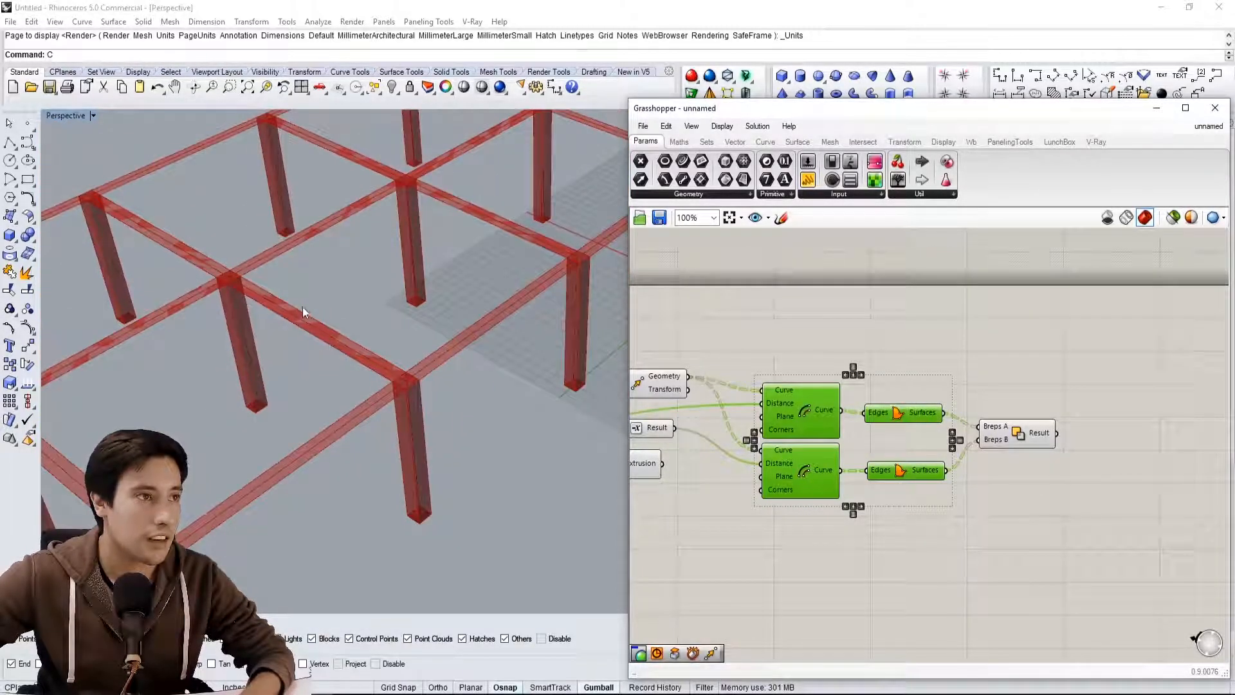
right_click_drag(303, 305, 366, 314, "shift")
scroll(279, 526, "up", 6)
left_click_drag(1020, 433, 1005, 448)
left_click(1090, 451)
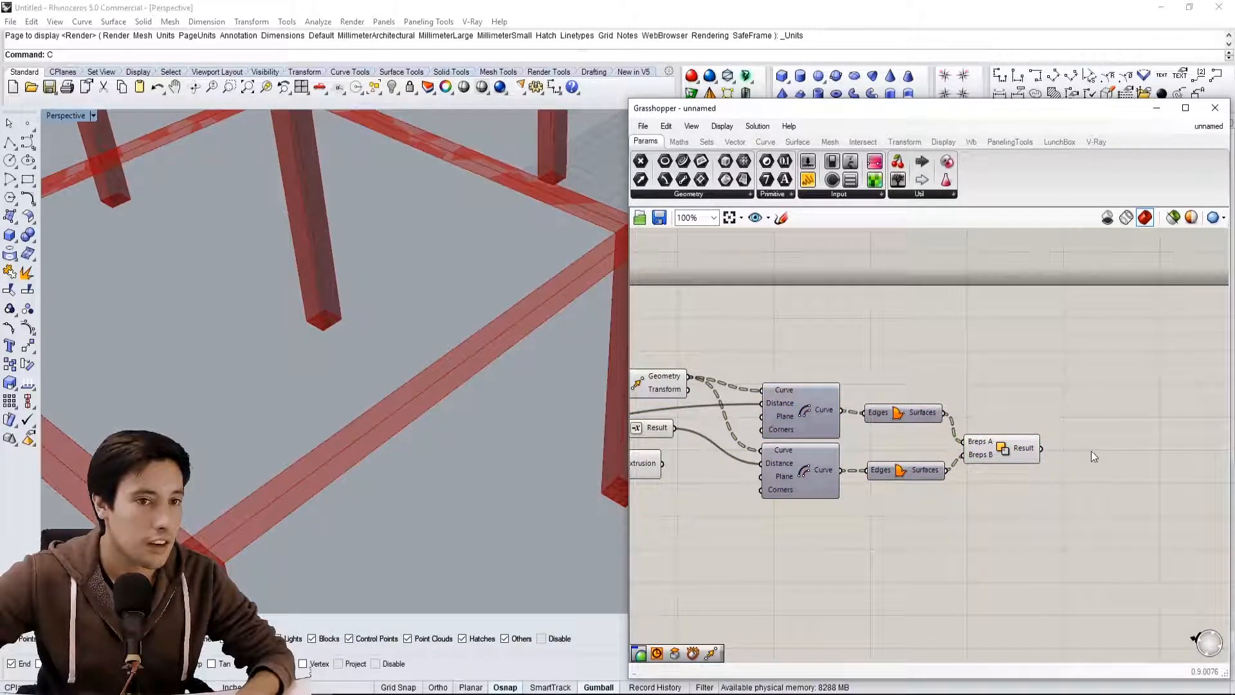
Add an Extrude component and connect Solid Difference's Result to its Base input
right_click_drag(1076, 451, 992, 451)
left_click_drag(919, 447, 915, 436)
left_click(1061, 434)
double_click(1060, 430)
type("EXTRU")
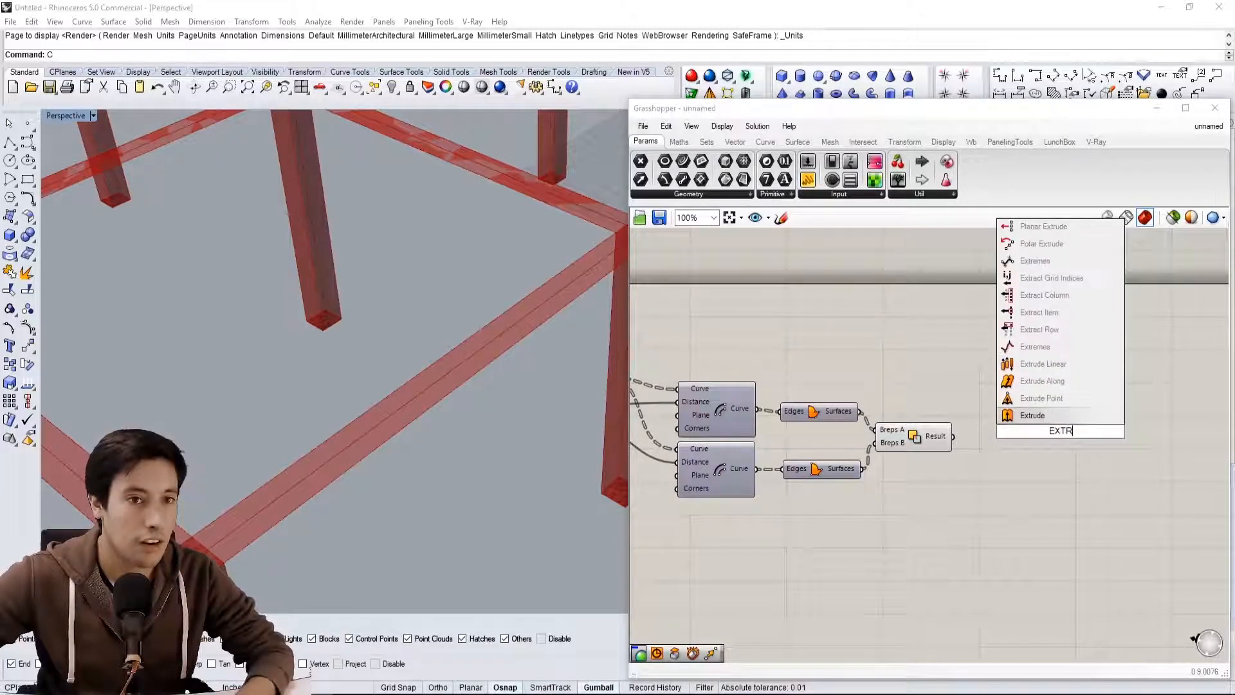
left_click(1032, 418)
left_click(937, 438)
left_click_drag(952, 436, 1064, 469)
Add a Unit Z component and connect its Unit vector output to the new Extrude's Direction input
double_click(967, 486)
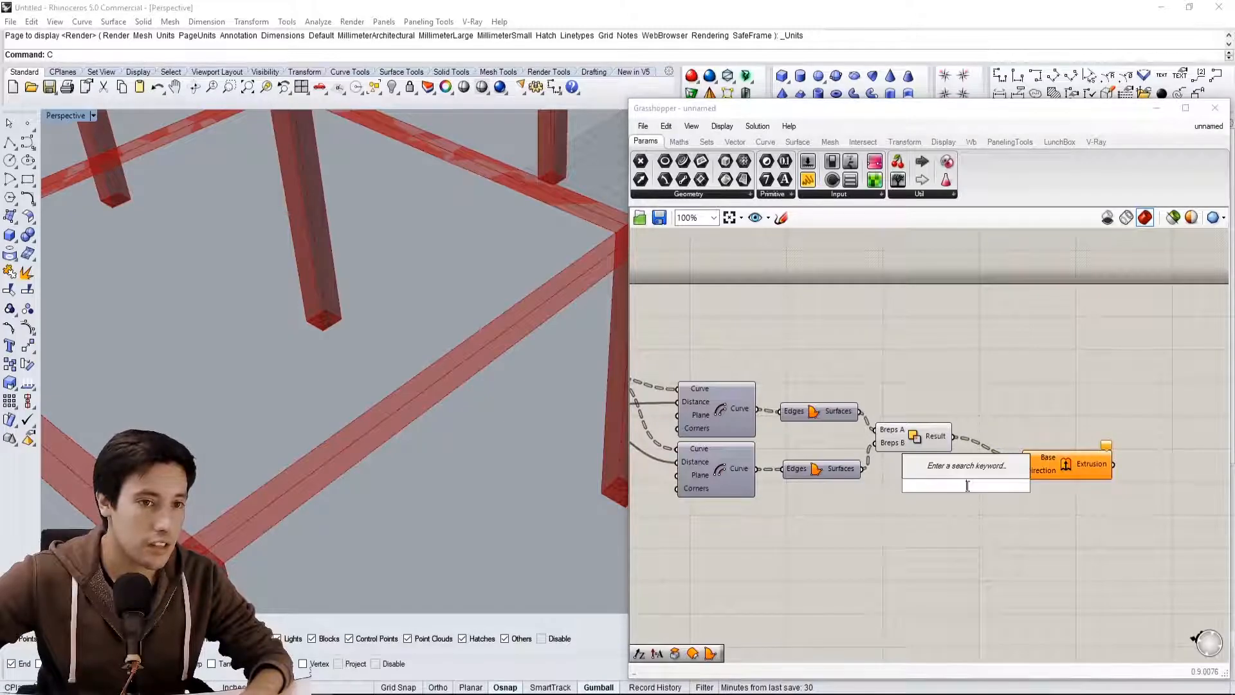
type("Z")
left_click(950, 468)
left_click_drag(970, 486, 994, 476)
left_click(1031, 468)
left_click(999, 526)
right_click_drag(449, 537, 445, 499)
left_click_drag(946, 499, 943, 504)
Create a number slider with the value 12, connect it to the new Unit Z's Factor, and align it beside that component
right_click_drag(789, 534, 840, 547)
double_click(840, 546)
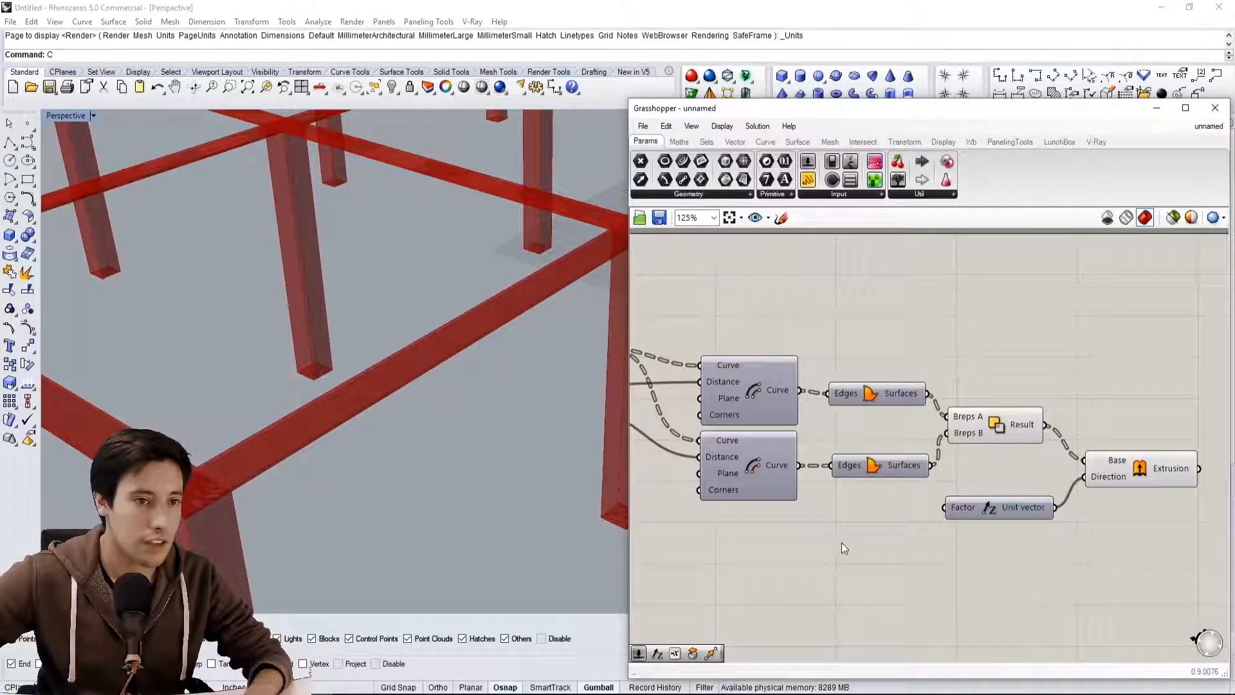
type("12")
key("Return")
scroll(841, 541, "up", 1)
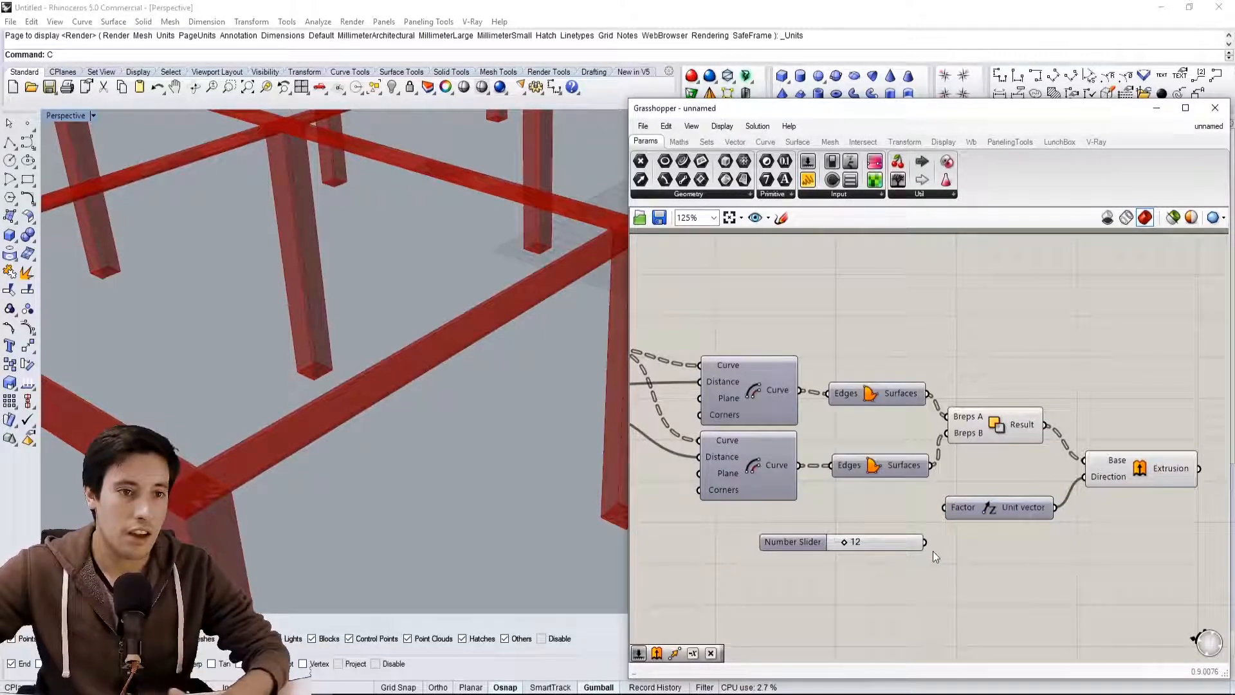
left_click_drag(925, 542, 944, 507)
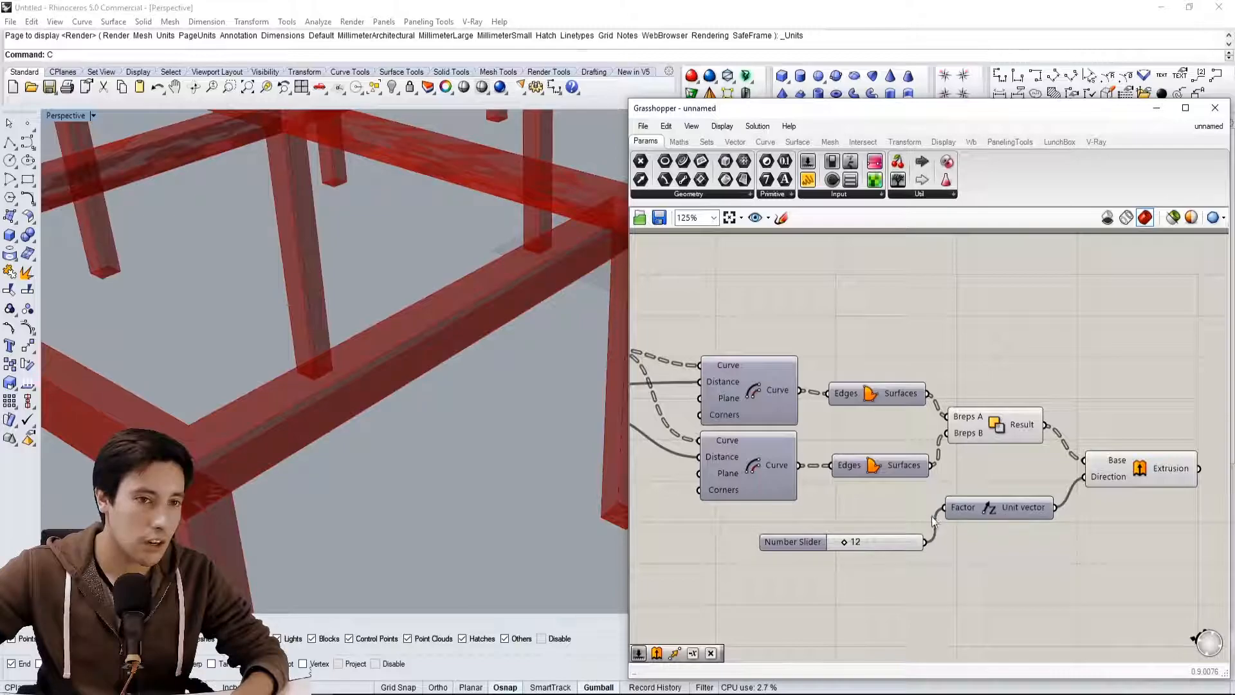
left_click_drag(790, 542, 774, 513)
left_click(894, 554)
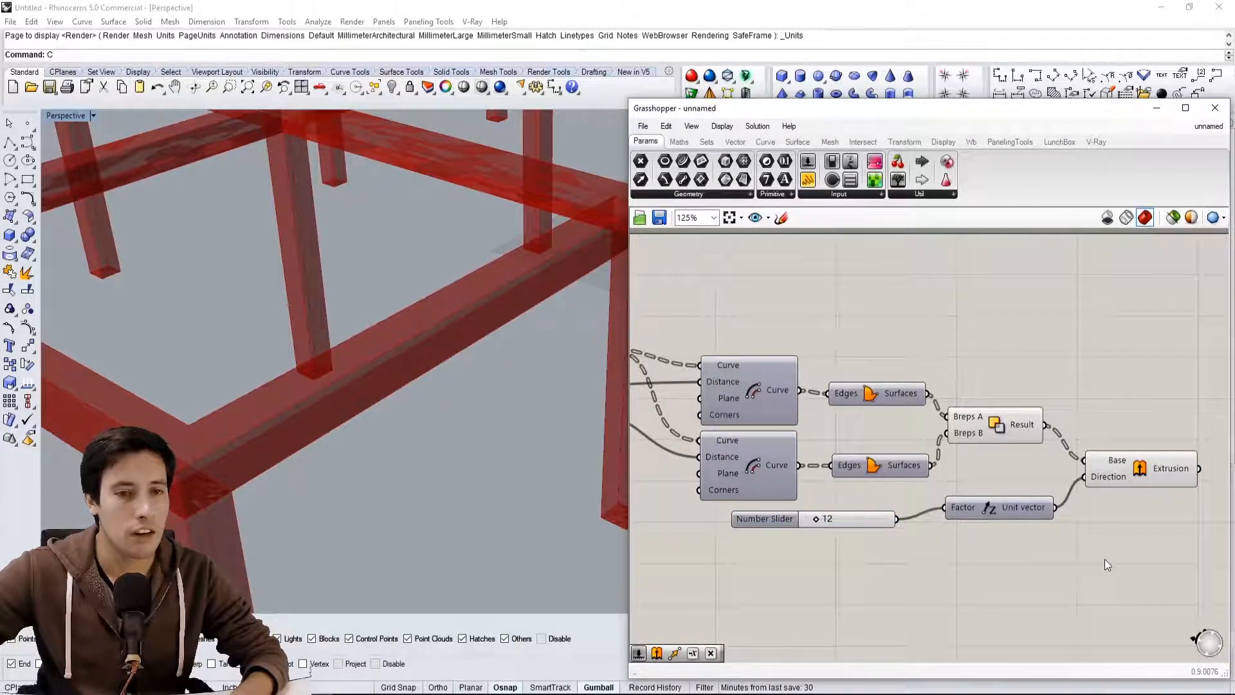
Inspect the extruded beams and turn off the preview of the Solid Difference and Unit Z components
right_click_drag(1139, 514, 1102, 510)
scroll(569, 453, "down", 5)
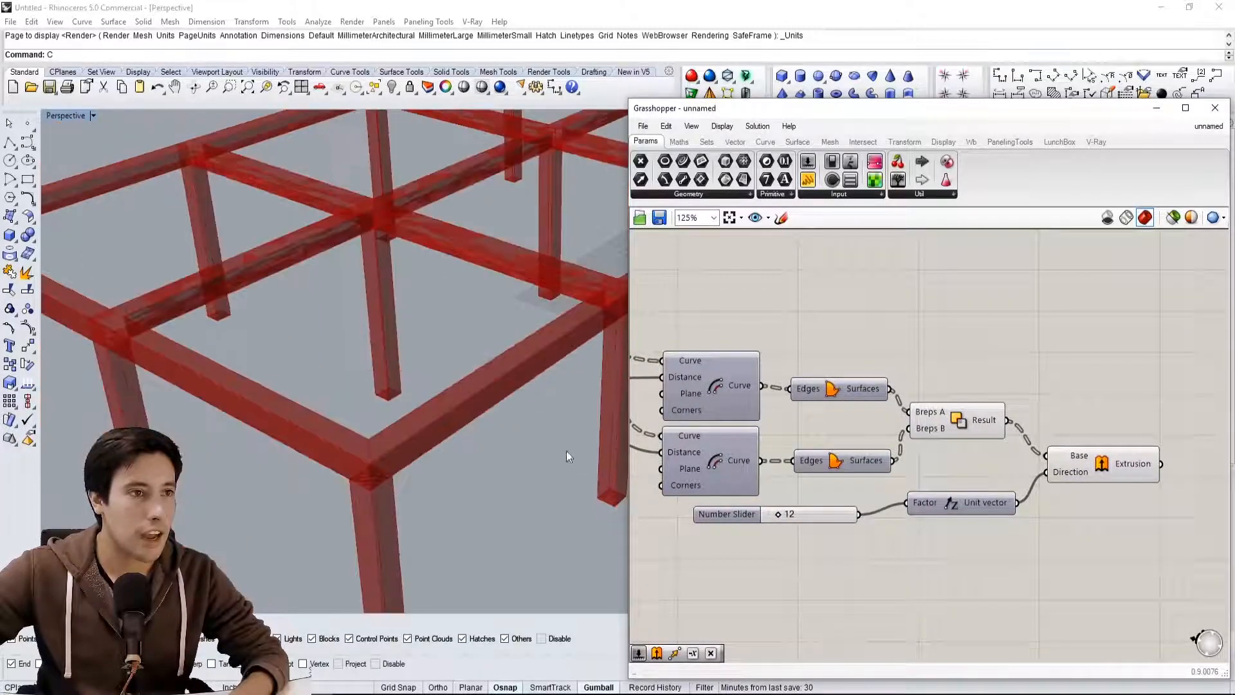
right_click_drag(569, 453, 566, 418)
left_click(1101, 464)
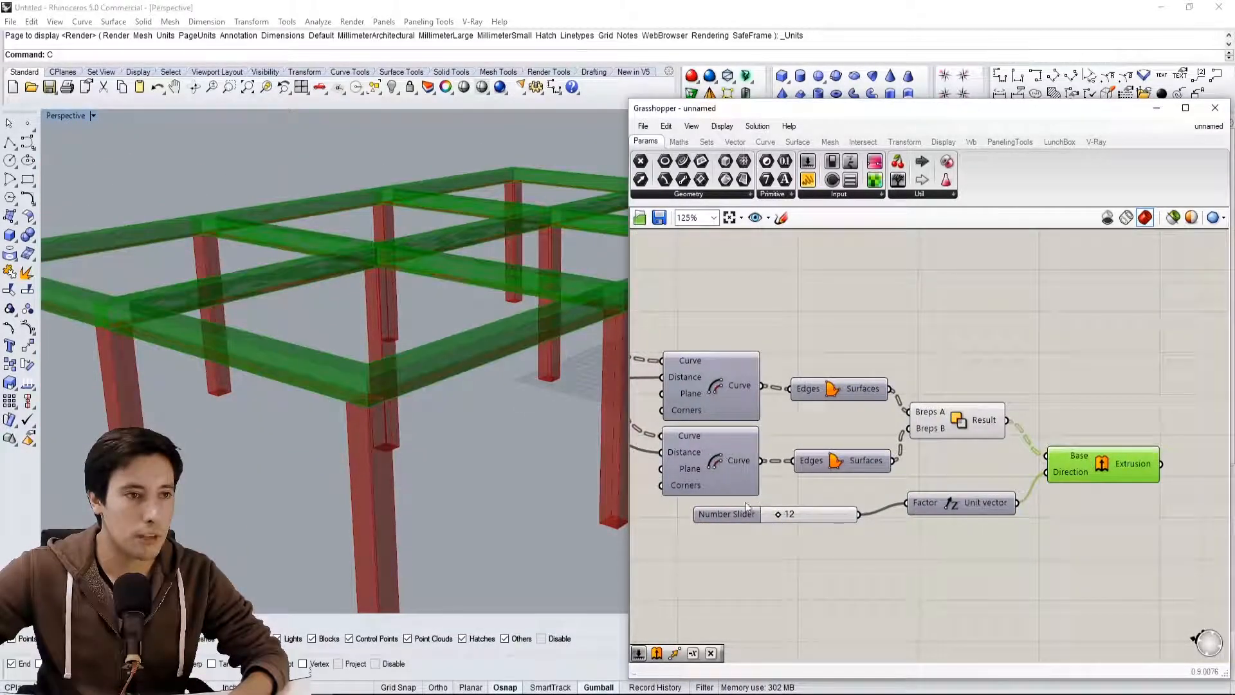
left_click(1151, 522)
left_click_drag(988, 514, 933, 347)
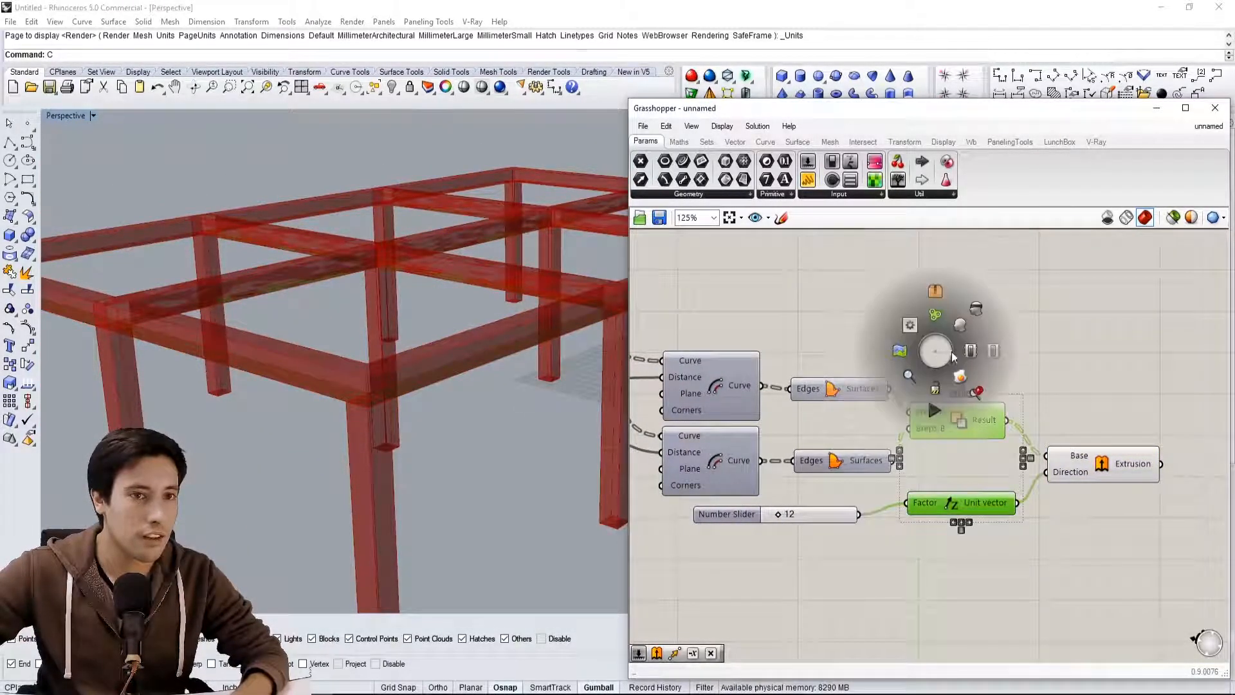
right_click_drag(396, 348, 272, 440)
scroll(313, 310, "up", 4)
right_click_drag(314, 310, 358, 288)
Add a Solid Union component and connect the beam Extrusion output to its Breps input
right_click_drag(1065, 319, 931, 316)
left_click(1093, 442)
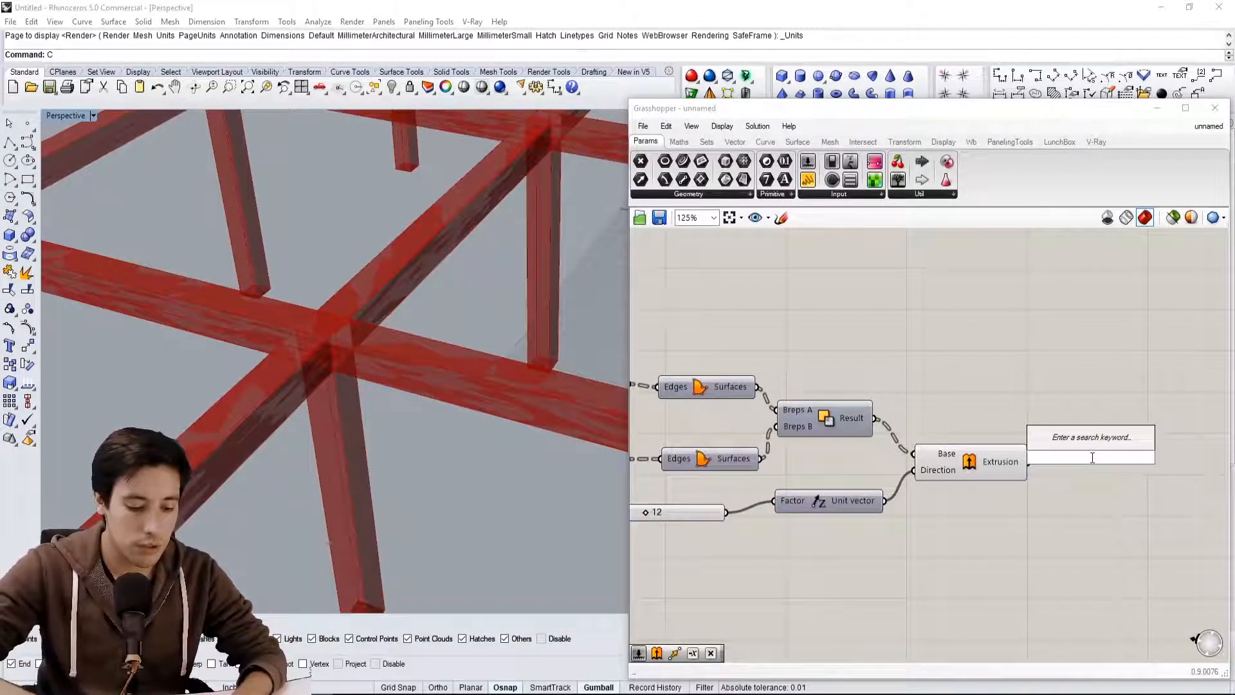
type("UNION")
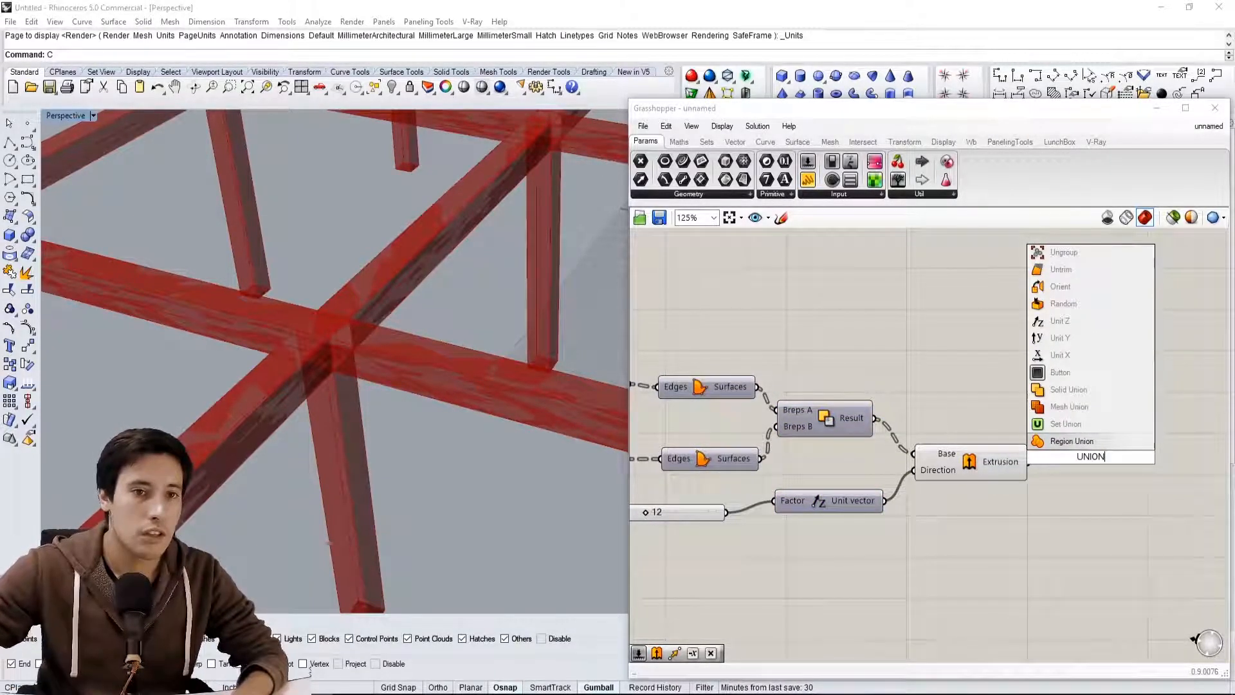
left_click(1093, 390)
left_click(1016, 461)
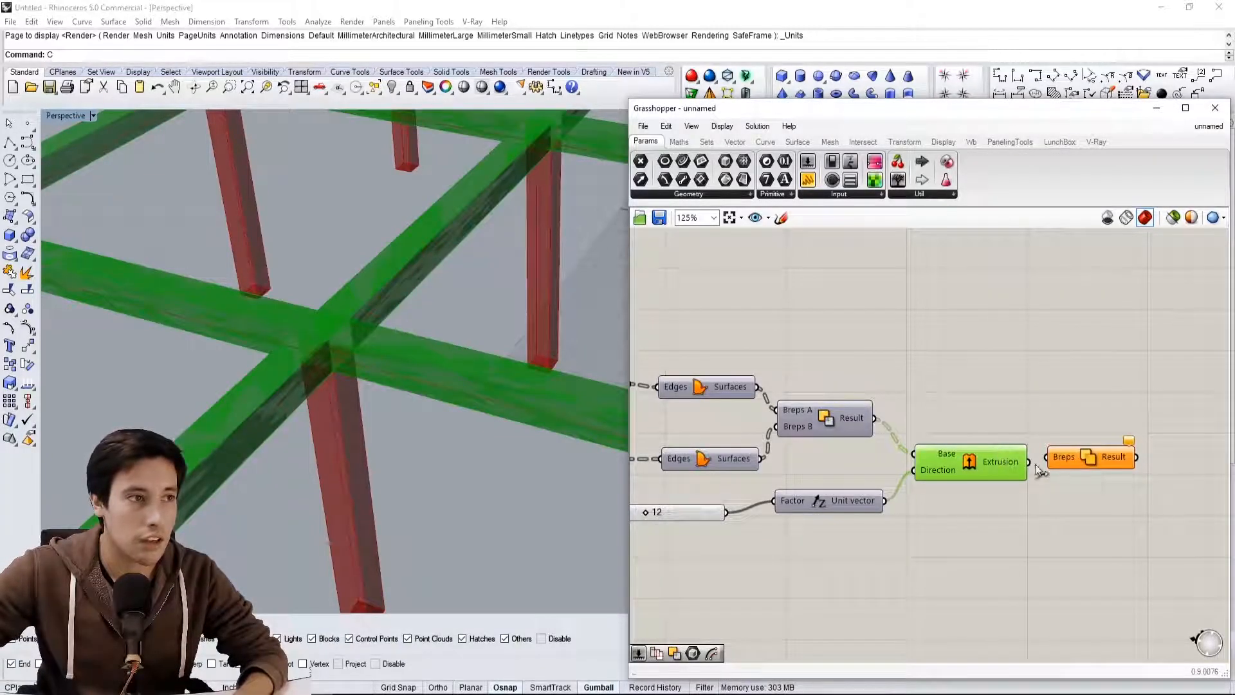
Flatten the Breps input of Solid Union and check its Result output
left_click(1068, 458)
right_click(1078, 457)
left_click(1117, 517)
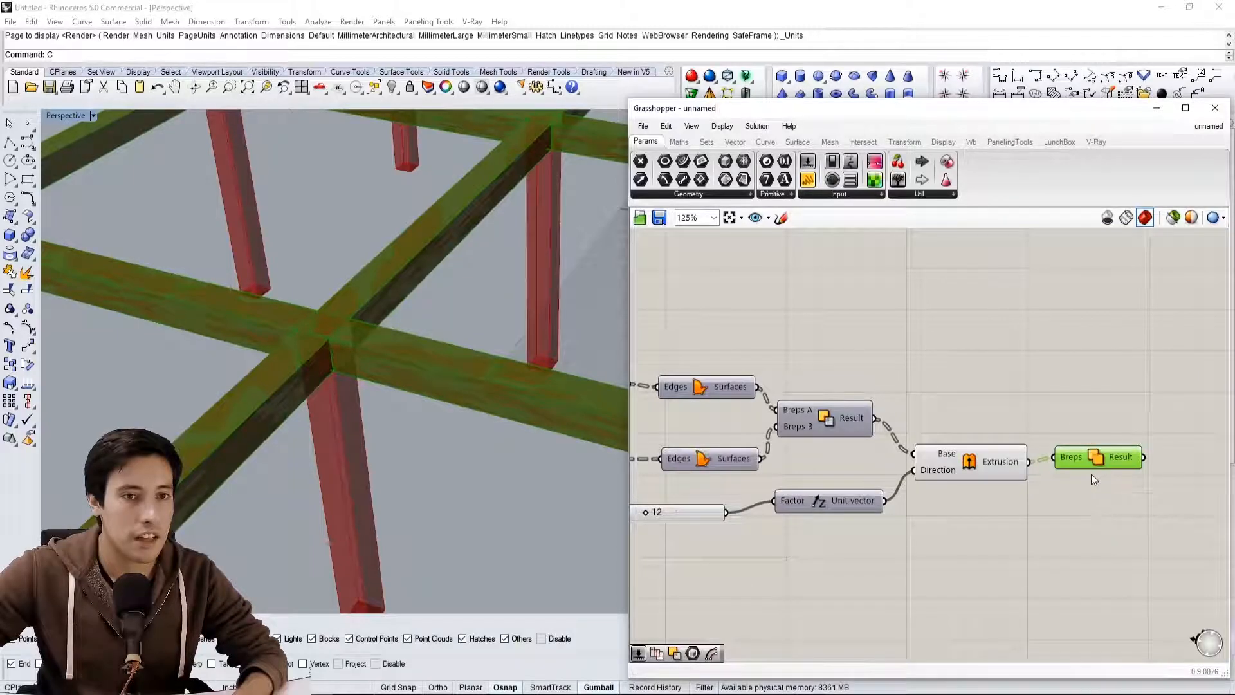
left_click(1103, 419)
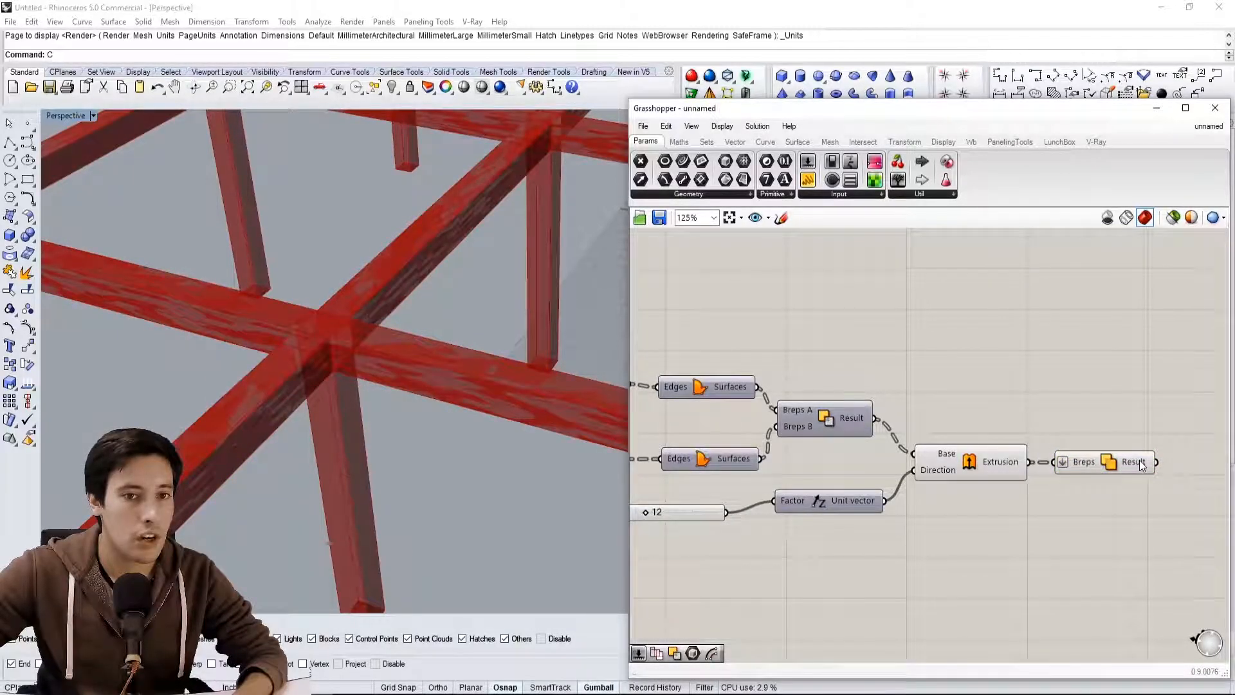
right_click_drag(1142, 464, 1003, 457)
mouse_move(1000, 455)
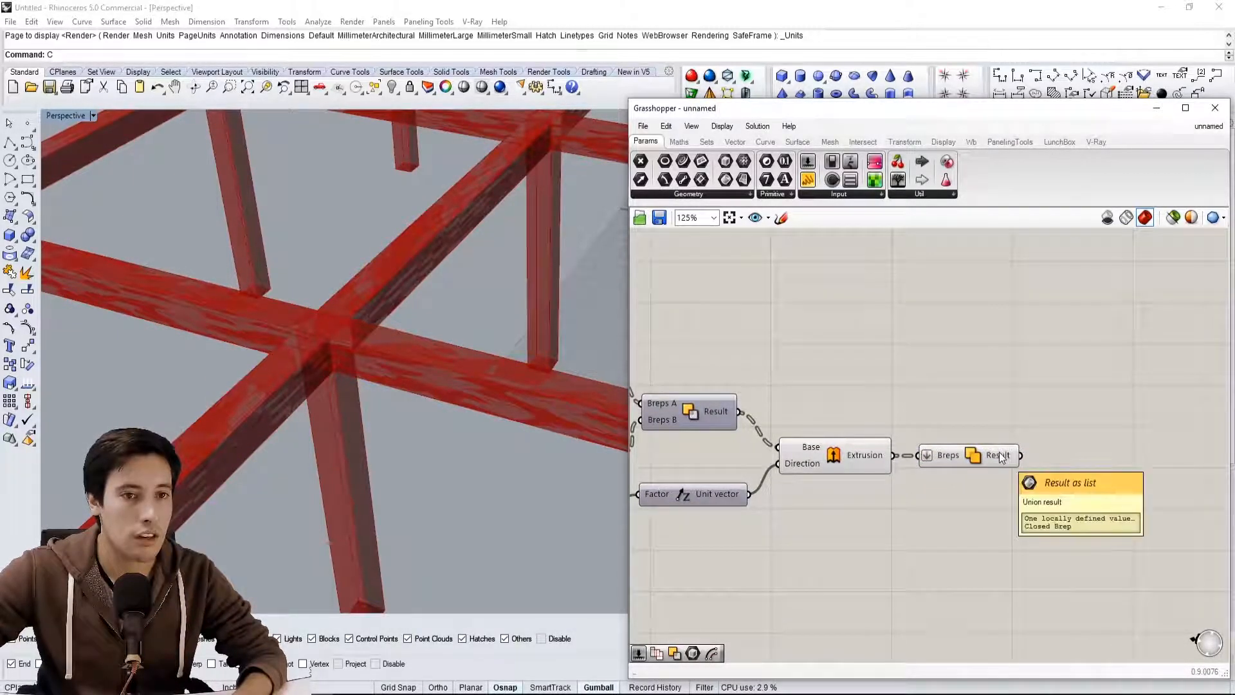
Turn off the preview of the beam Extrude component and view the united beams over the columns
left_click(836, 450)
middle_click(833, 424)
left_click(871, 383)
scroll(485, 394, "down", 3)
right_click_drag(475, 350, 494, 387)
scroll(854, 342, "down", 2)
Try a beam height of 35 on the Unit Z slider and return it to 12
right_click_drag(712, 417, 952, 456)
scroll(727, 453, "up", 4)
right_click_drag(950, 500, 924, 494)
right_click_drag(1101, 536, 973, 491)
left_click_drag(963, 487, 994, 487)
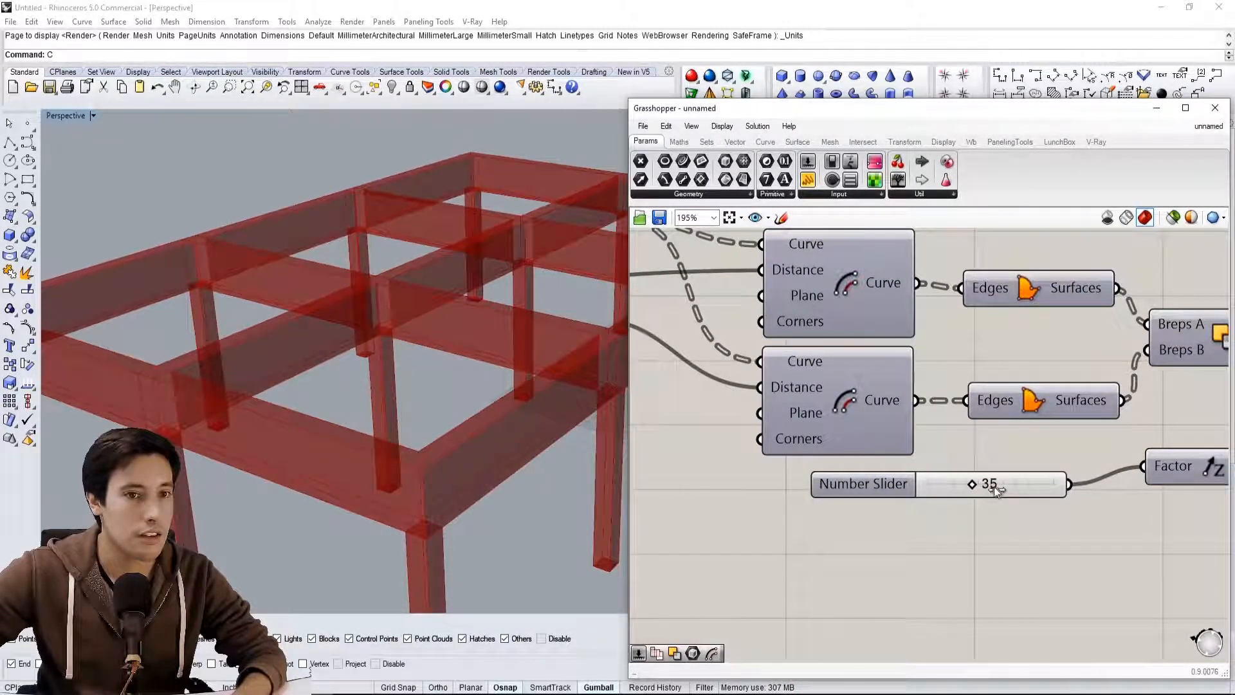
double_click(994, 482)
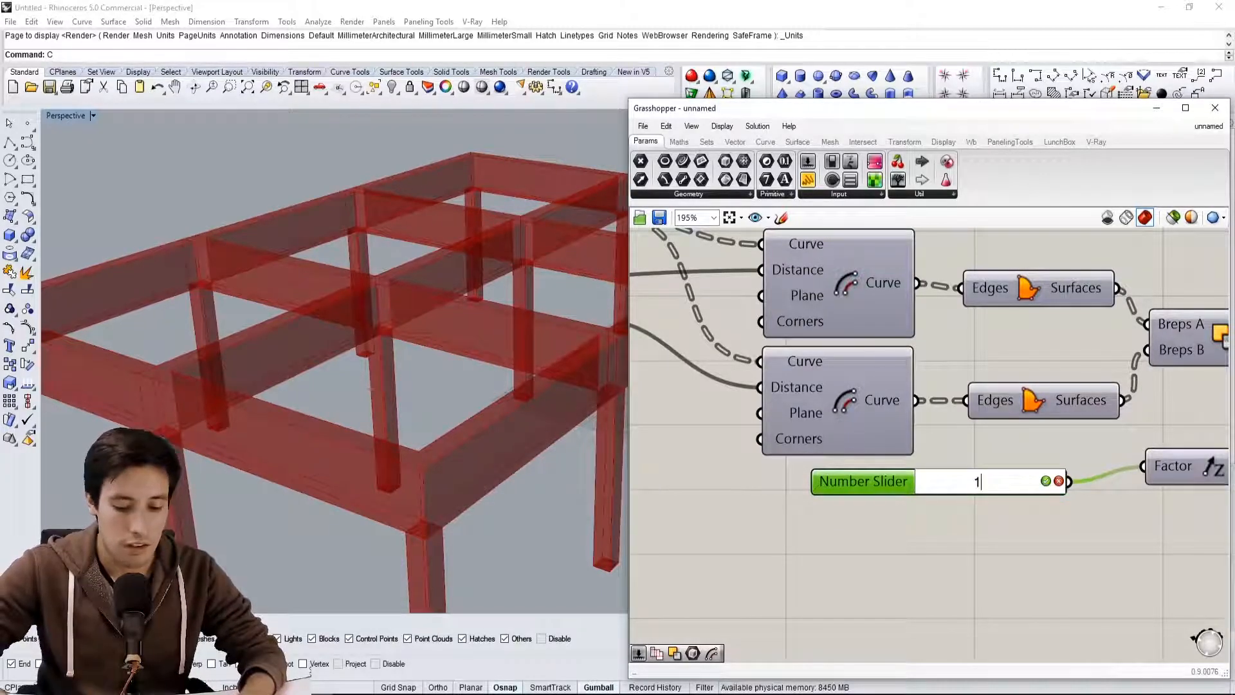
key("Return")
scroll(346, 350, "down", 3)
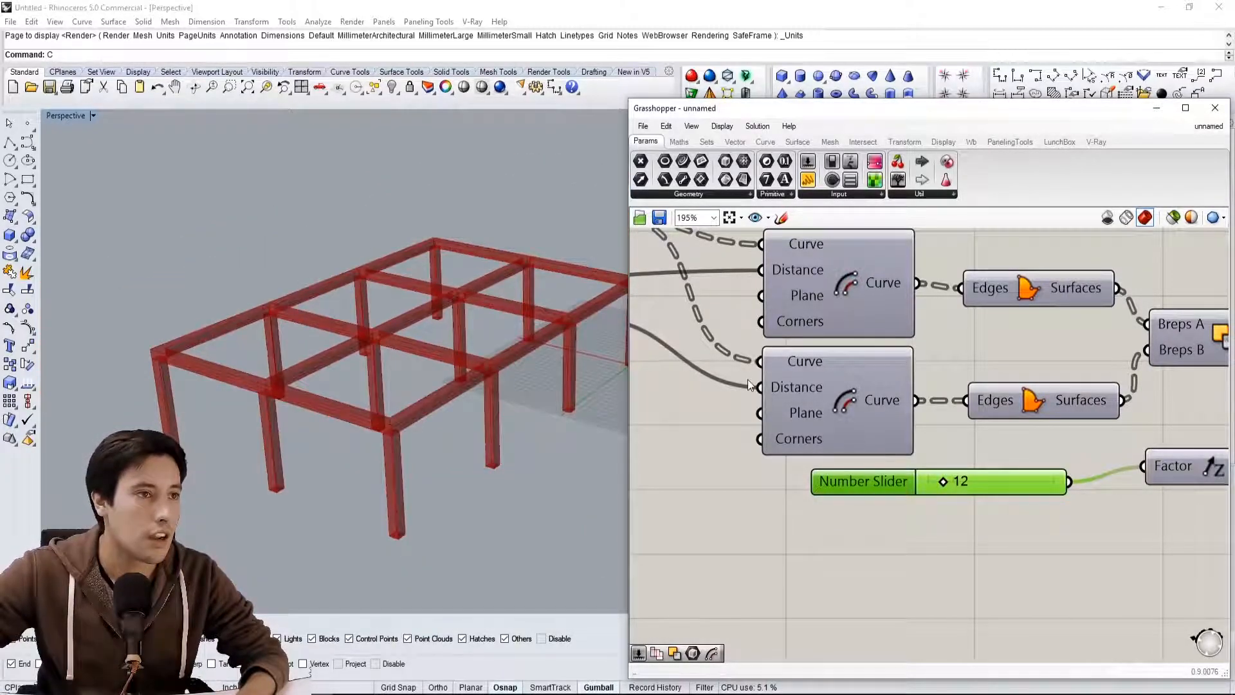
Set the grid's Extent Y slider to 4 and check how the columns and beams update
right_click_drag(746, 380, 1004, 377)
scroll(1004, 377, "down", 5)
scroll(905, 419, "up", 3)
scroll(905, 419, "up", 2)
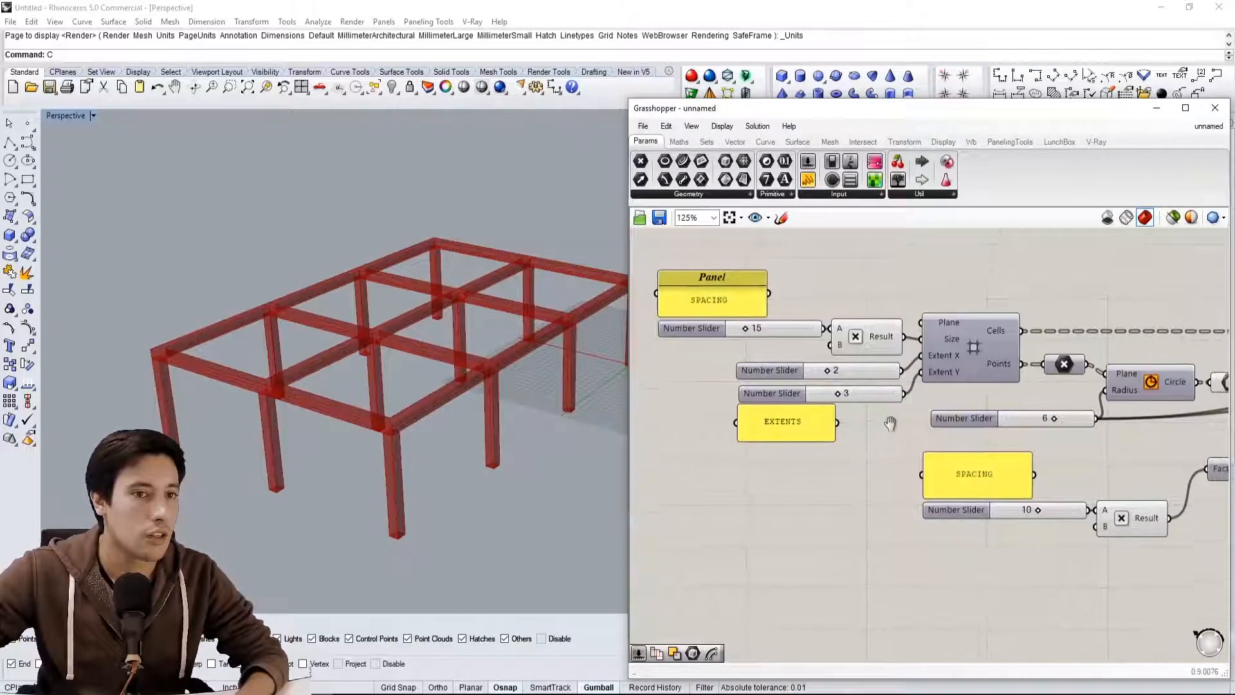
scroll(817, 431, "up", 4)
left_click(816, 433)
double_click(817, 432)
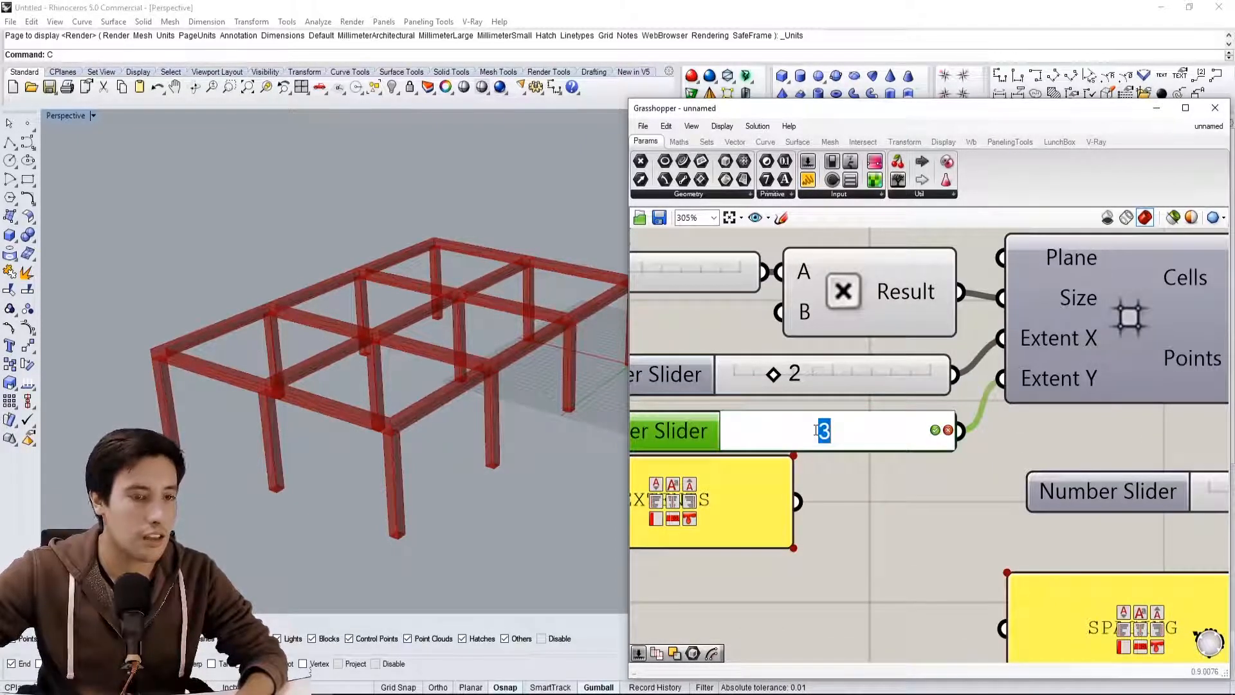
type("4")
key("Return")
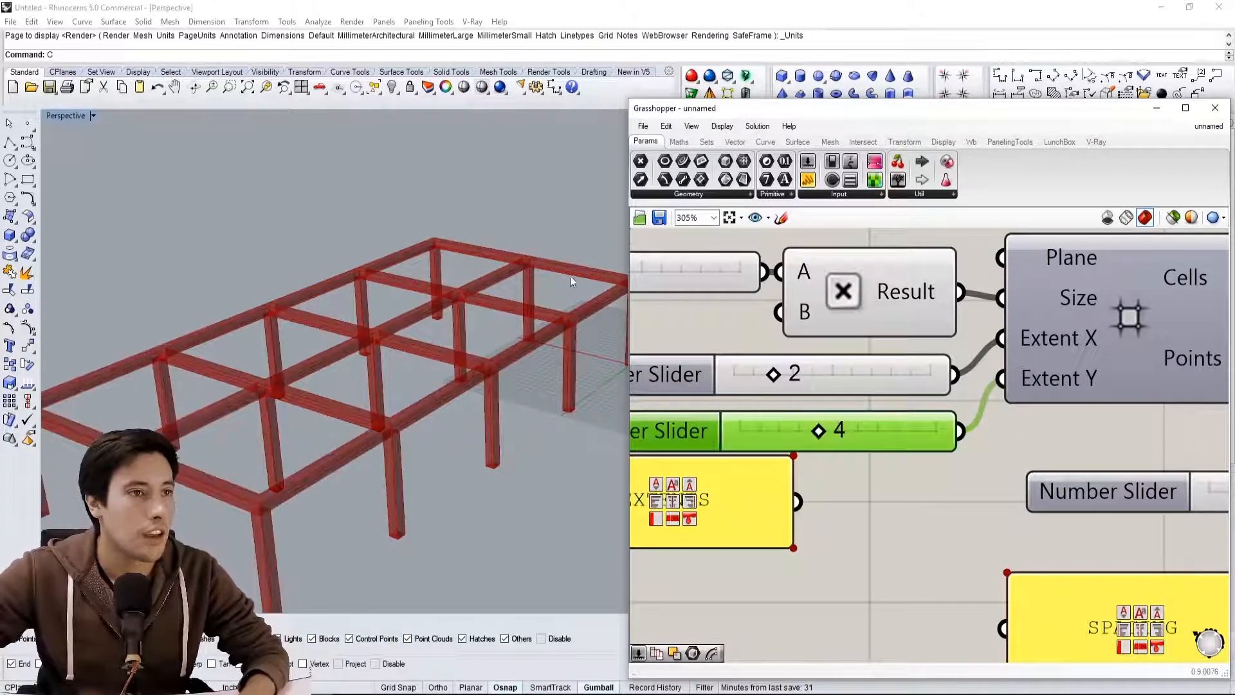
right_click_drag(388, 375, 482, 287)
scroll(406, 335, "down", 3)
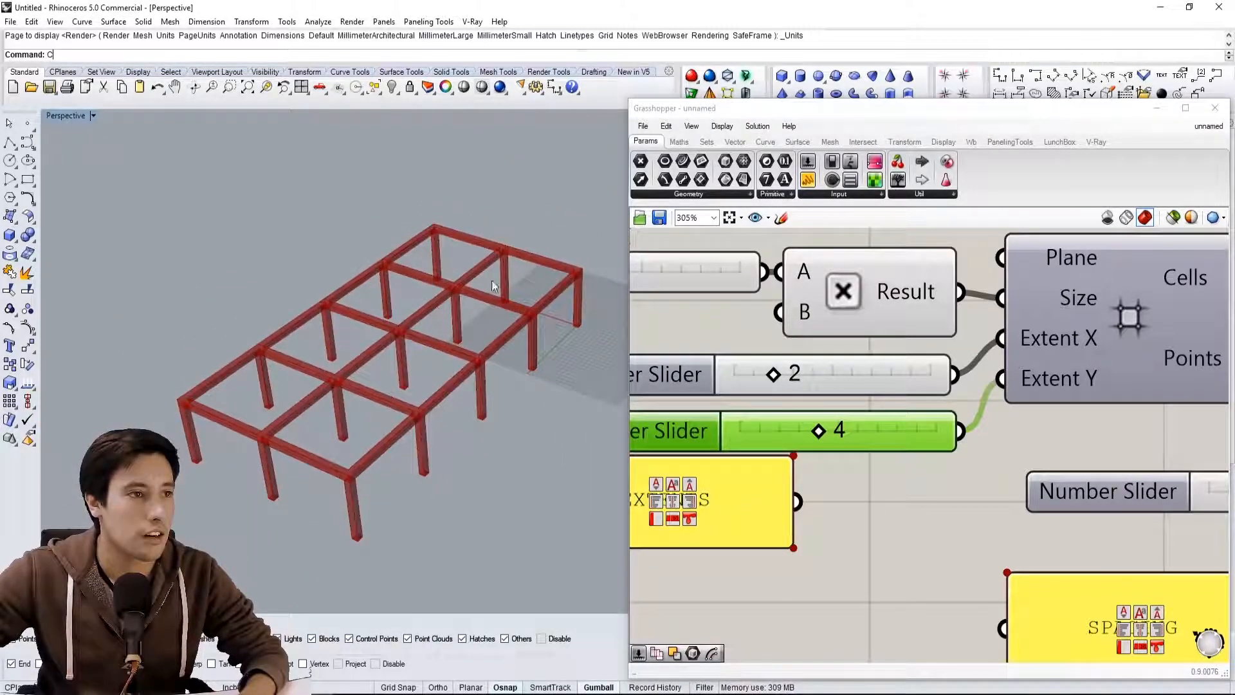
Set the grid's Extent Y slider back to 3
left_click(844, 426)
double_click(844, 426)
type("3")
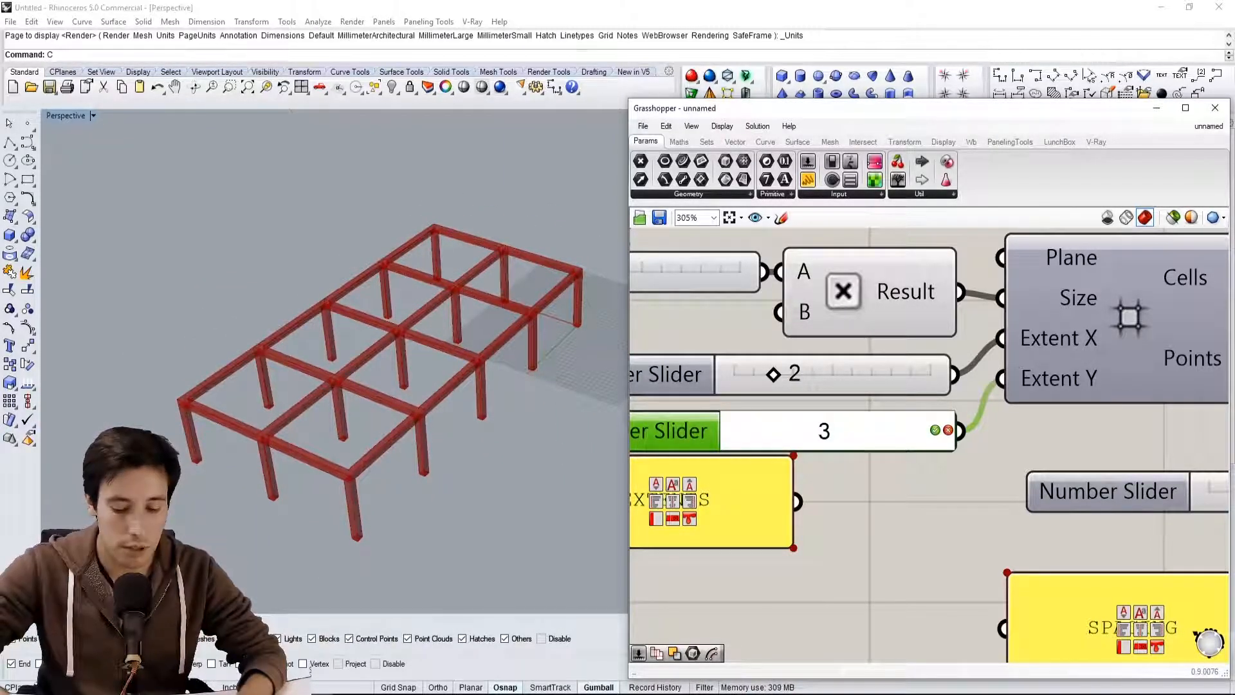
key("Return")
Duplicate the EXTENTS panel and bring the copy to the beam height slider
scroll(849, 425, "down", 5)
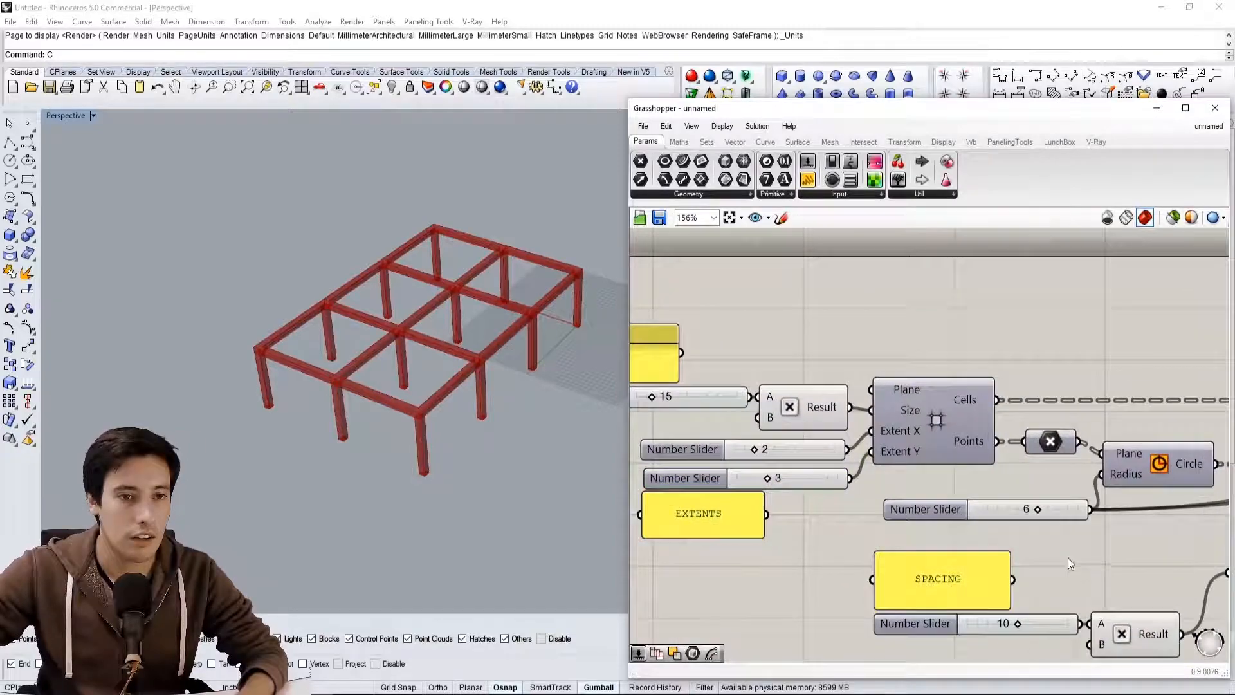
left_click(720, 476)
key("ctrl+c")
key("ctrl+v")
right_click_drag(1148, 479, 991, 478)
scroll(986, 488, "up", 1)
left_click_drag(985, 488, 965, 539)
Change the copied panel's text to BEAM SIZE HEIGHT
left_click_drag(891, 320, 983, 505)
double_click(982, 504)
type("BEAM SIZE HEIGHT")
left_click(1019, 609)
Arrange the BEAM SIZE HEIGHT panel directly above its slider, with the slider and Unit Z lowered beneath the lower Offset
scroll(994, 507, "up", 4)
mouse_move(1061, 481)
left_mouse_down()
mouse_move(1016, 487)
mouse_move(1047, 496)
left_mouse_up()
left_click(1040, 477)
scroll(1041, 477, "down", 1)
scroll(1041, 477, "down", 3)
right_click_drag(1040, 477, 887, 502)
left_click_drag(1032, 492, 978, 553)
left_click_drag(1036, 661, 851, 499)
scroll(859, 522, "up", 1)
left_click(975, 651)
scroll(991, 579, "down", 2)
right_click_drag(991, 576, 1106, 546)
right_click_drag(794, 498, 682, 480)
scroll(869, 475, "down", 1)
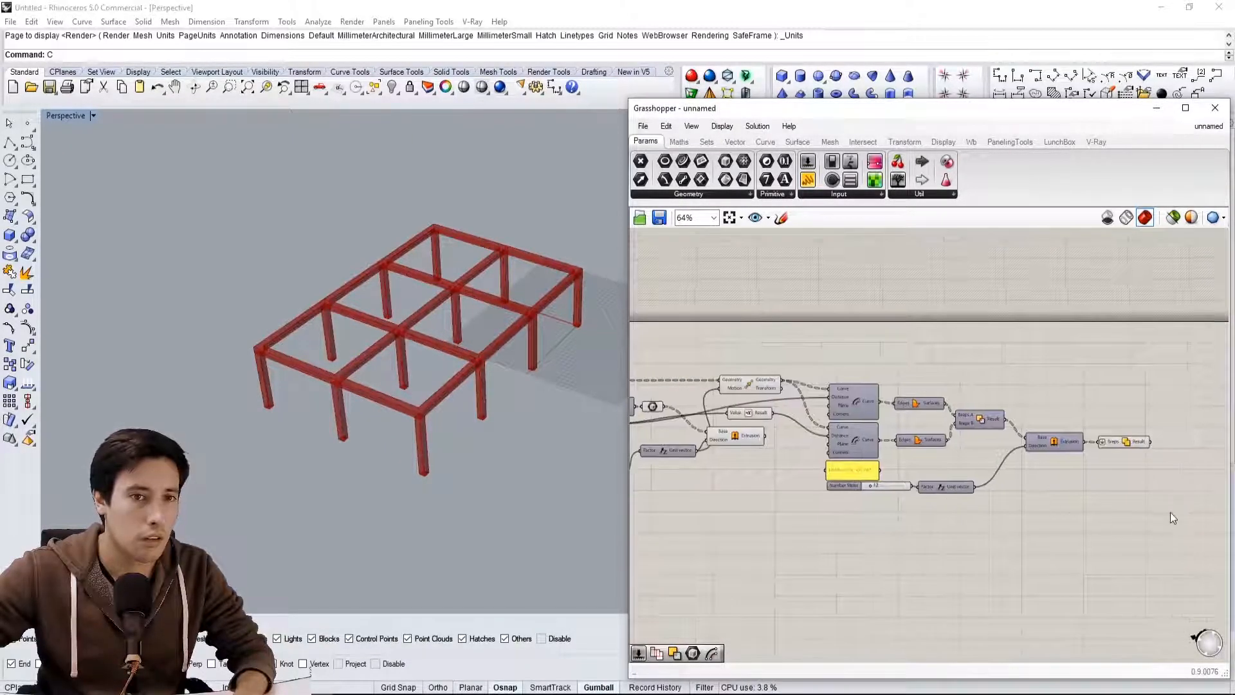
Move the beam components as a group closer to the Move component and shift the column Extrude slightly down
left_click_drag(1203, 533, 819, 318)
scroll(862, 411, "up", 2)
left_click_drag(862, 411, 819, 409)
left_click(730, 500)
right_click_drag(727, 500, 829, 514)
left_click_drag(793, 437, 796, 480)
left_click(805, 486)
left_click(840, 508)
scroll(1070, 490, "down", 1)
right_click_drag(1204, 512, 1146, 492)
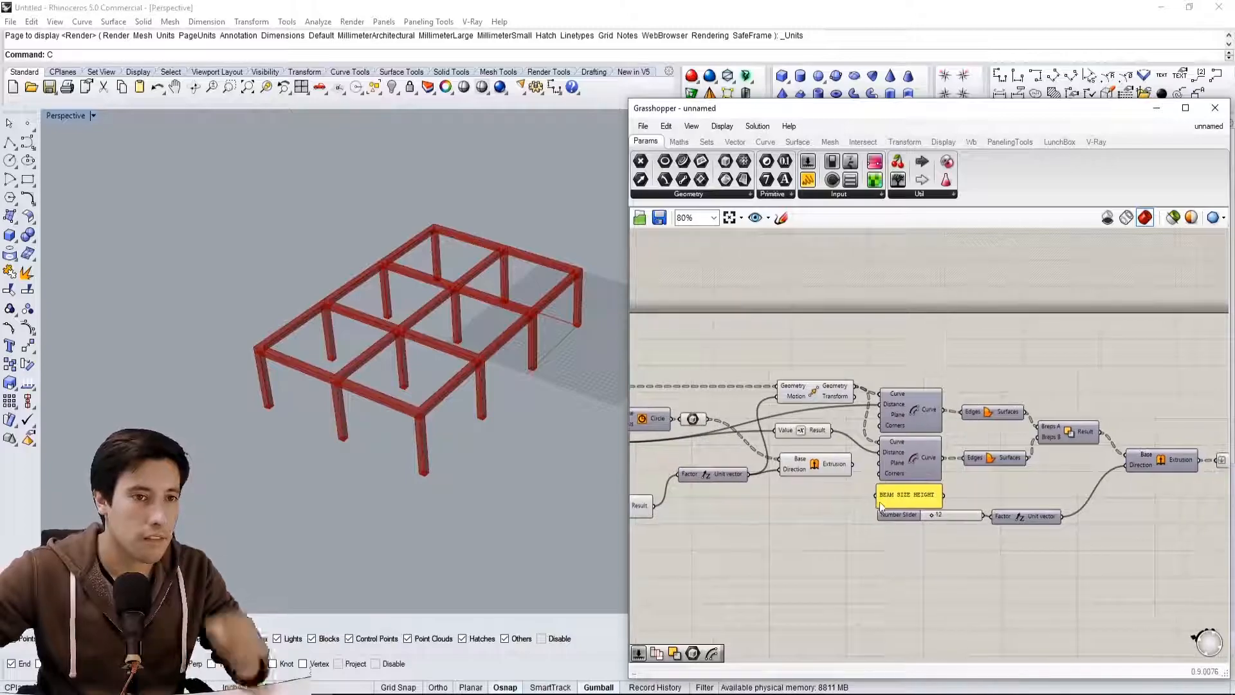
Place a copy of the panel below the column Extrude component and change its text to a column label
scroll(891, 500, "up", 2)
left_click_drag(900, 495, 777, 488, "alt")
scroll(778, 489, "up", 1)
double_click(778, 488)
type("colu")
left_click(811, 587)
left_click(821, 518)
Place another panel copy below the beam Extrude component and replace its text with a beam label
scroll(773, 487, "down", 4)
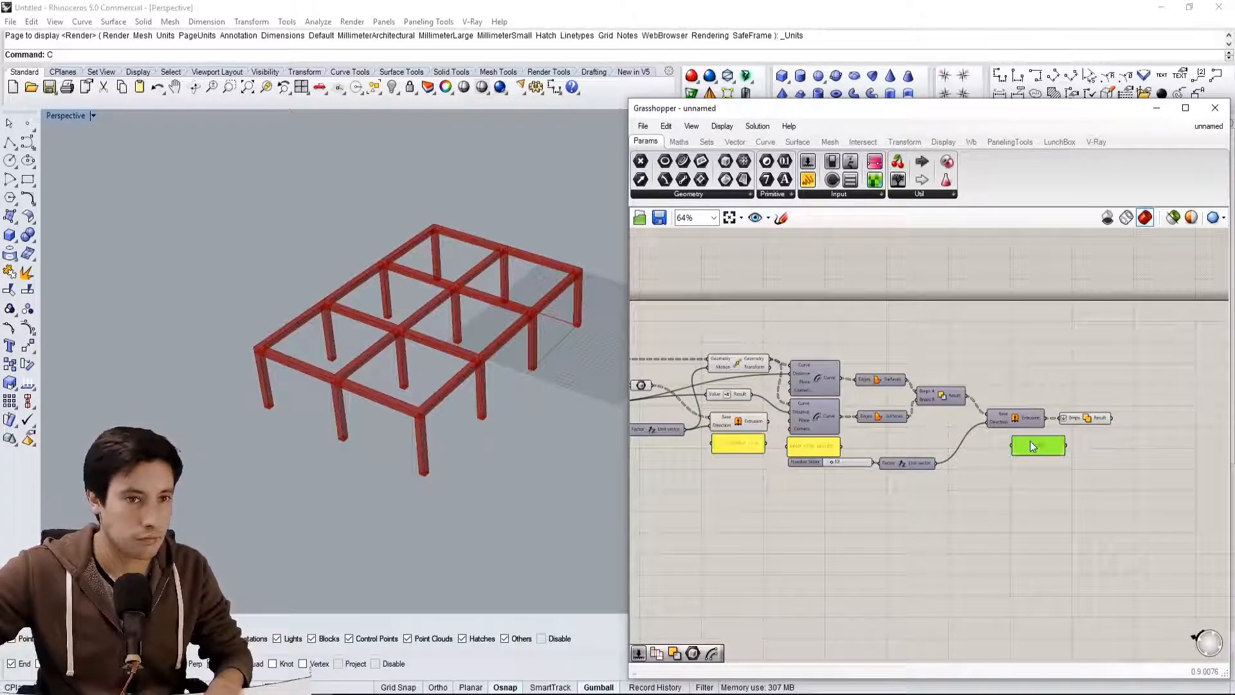
scroll(1047, 473, "up", 4)
double_click(1164, 346)
type("BEAMS")
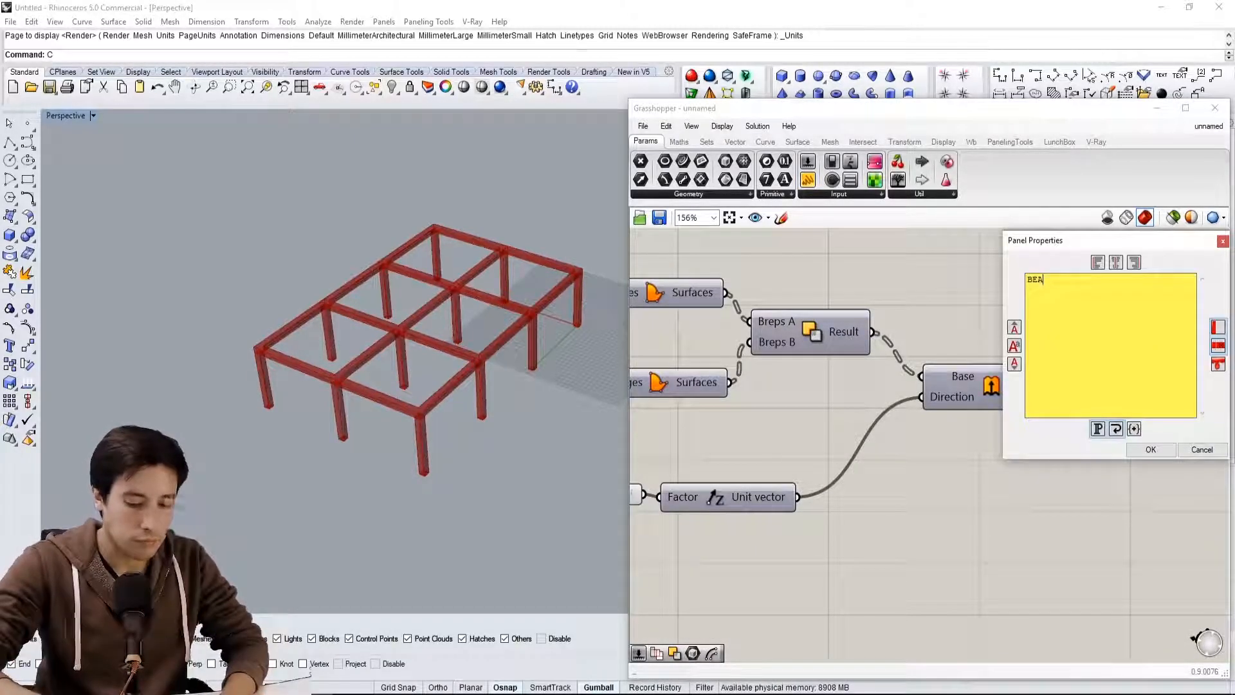